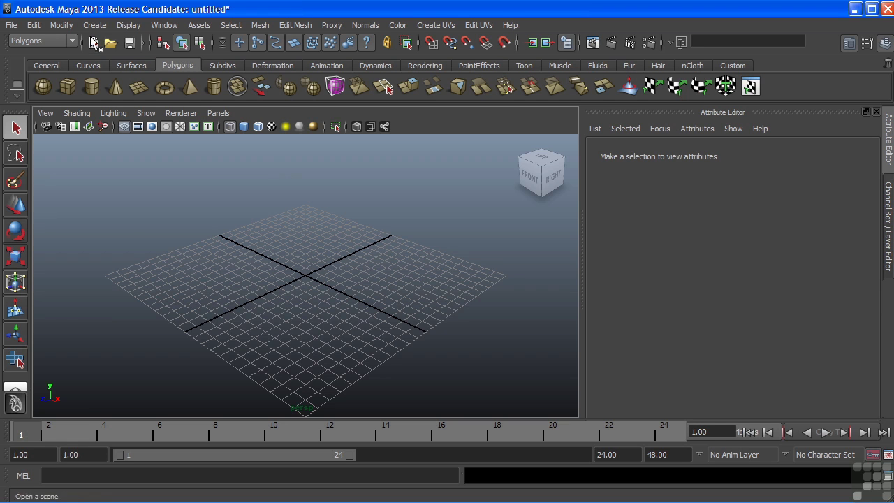
# Step: Open the crow8.mb scene, discarding the unsaved empty scene
pyautogui.click(11, 26)
pyautogui.click(24, 65)
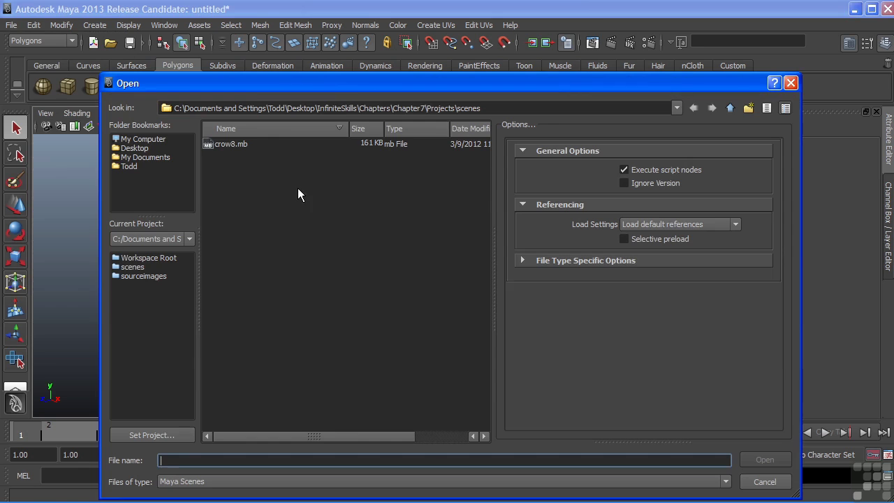
pyautogui.doubleClick(232, 143)
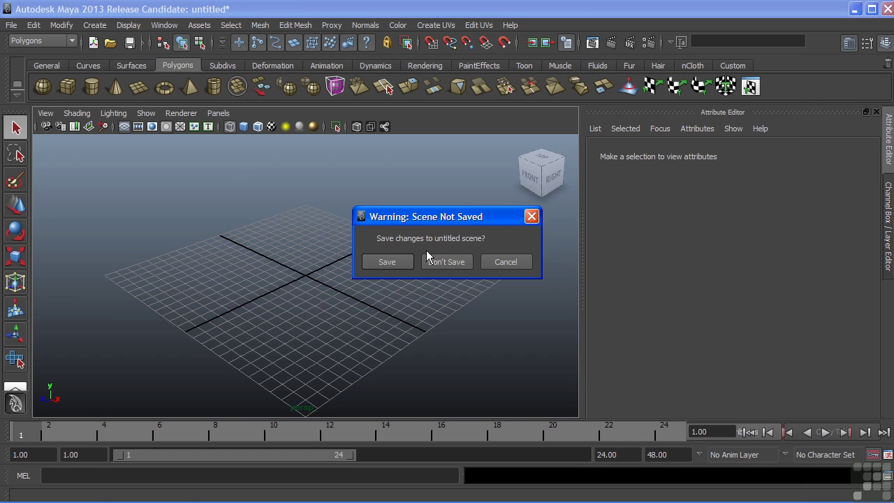
pyautogui.click(448, 261)
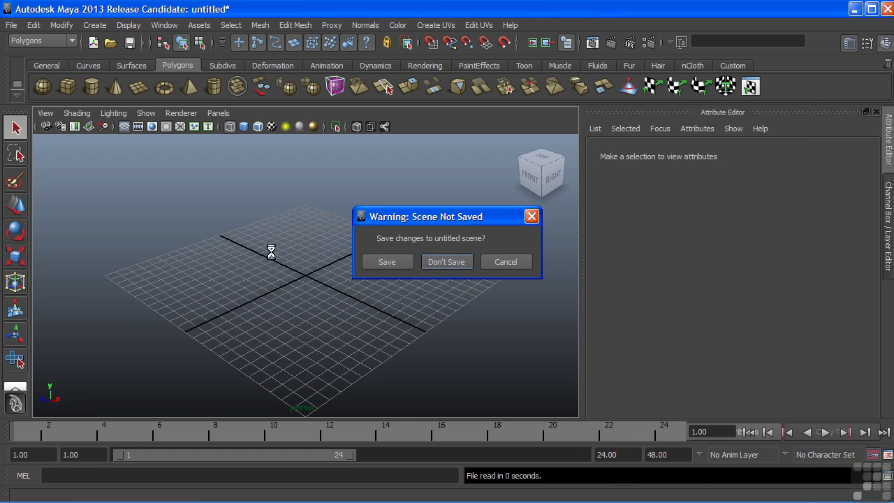
# Step: Select the crow mesh pCube1 and show its transform values in the Channel Box
pyautogui.click(307, 242)
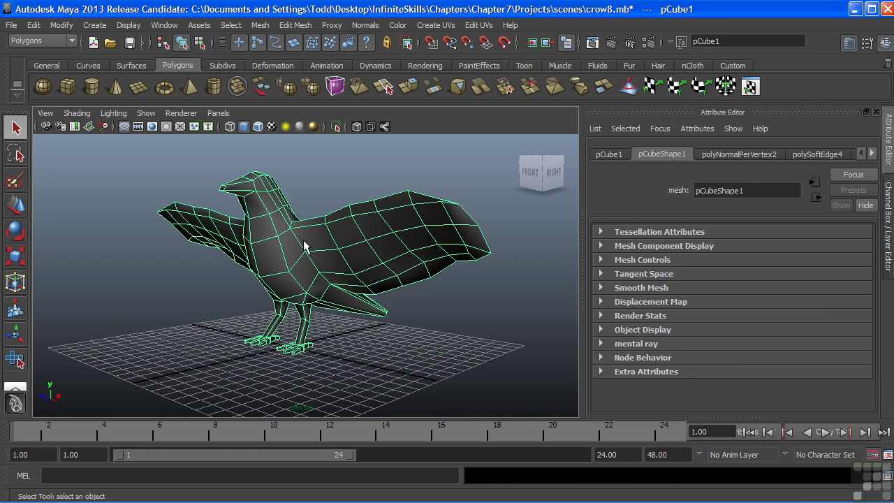
pyautogui.click(890, 237)
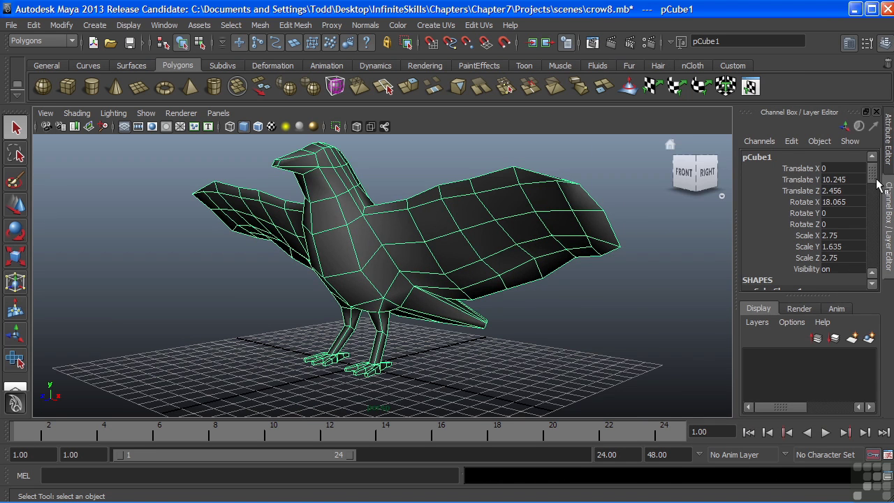
pyautogui.moveTo(873, 176)
pyautogui.mouseDown()
pyautogui.moveTo(866, 207)
pyautogui.moveTo(871, 161)
pyautogui.mouseUp()
pyautogui.moveTo(341, 279)
pyautogui.keyDown('alt'); pyautogui.mouseDown()
pyautogui.moveTo(351, 266)
pyautogui.moveTo(365, 269)
pyautogui.moveTo(353, 266)
pyautogui.mouseUp(); pyautogui.keyUp('alt')
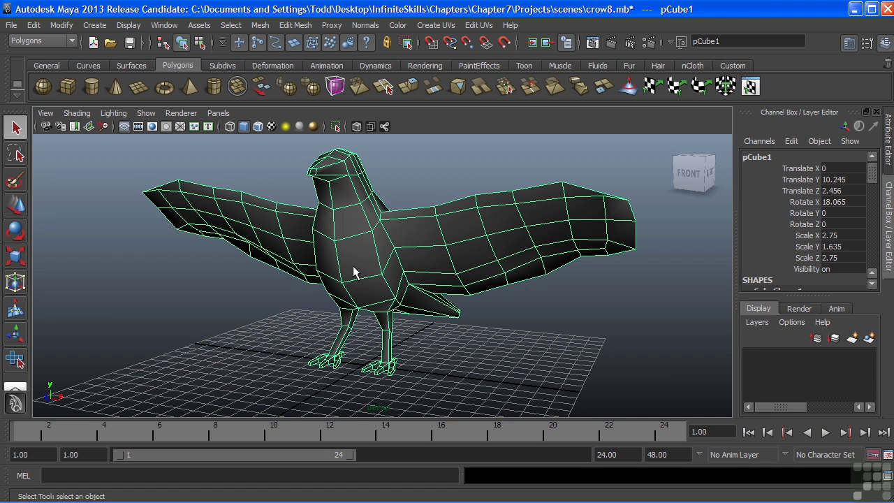
# Step: Freeze the crow's transformations and delete its construction history
pyautogui.click(60, 25)
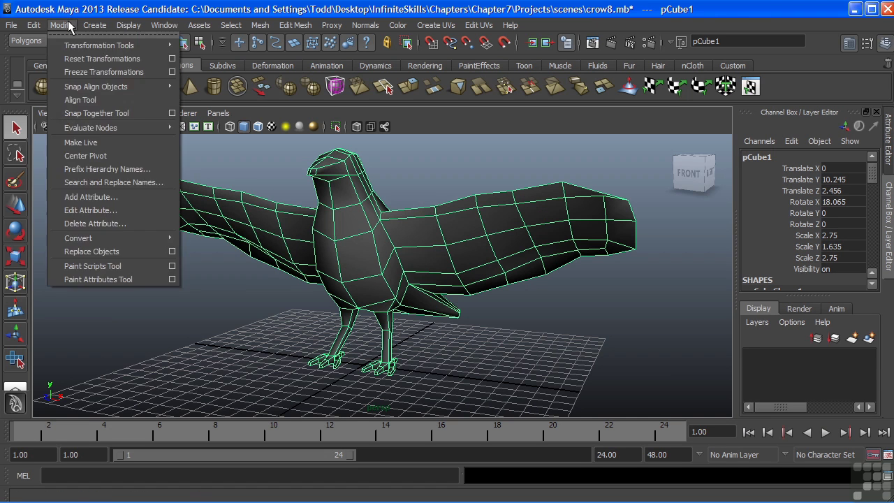
pyautogui.click(67, 72)
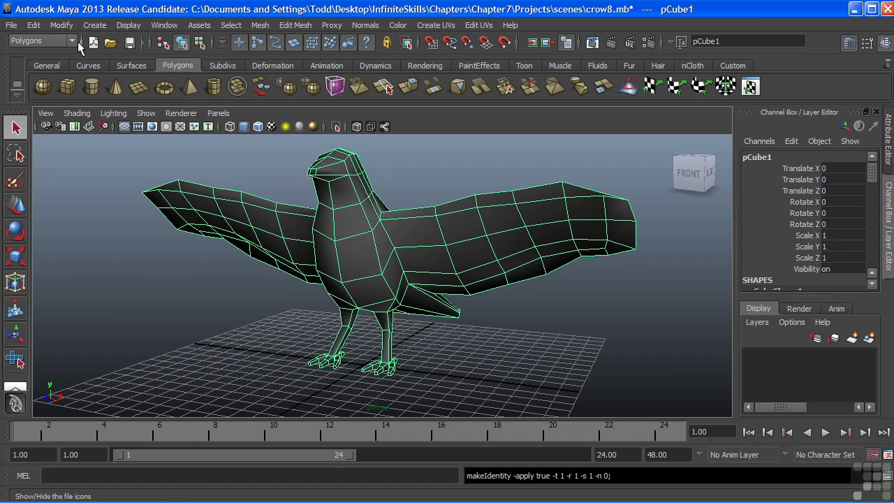
pyautogui.click(33, 25)
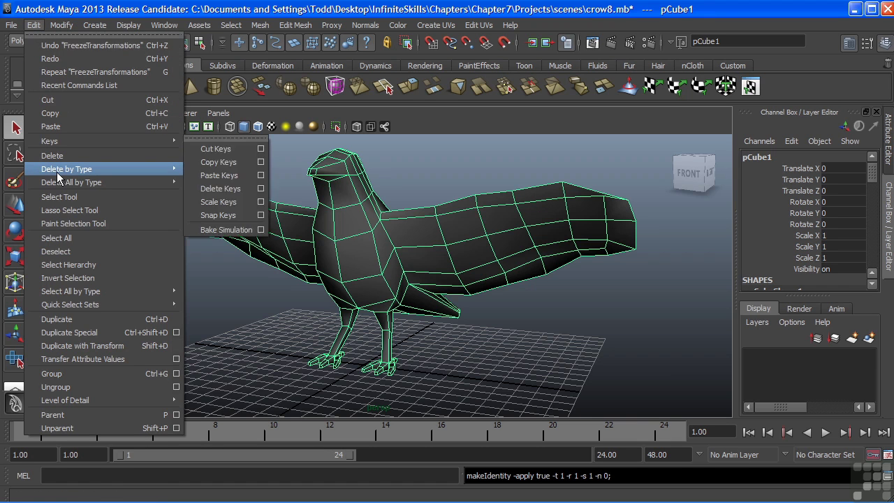
pyautogui.moveTo(56, 172)
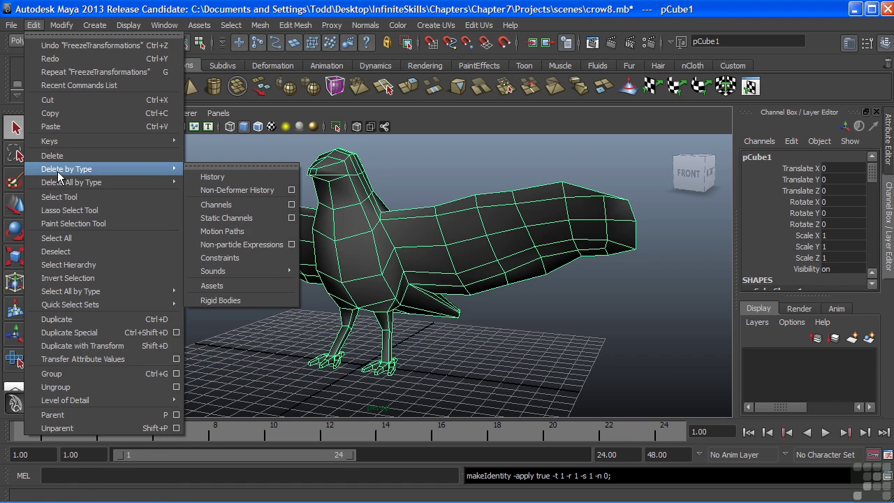
pyautogui.click(213, 176)
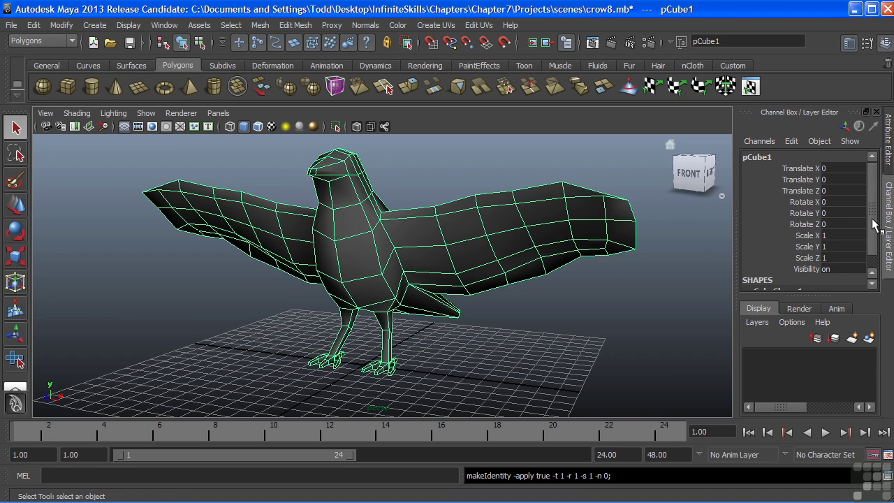
# Step: Orbit to a three-quarter view, switch to four views, and open the lower-left Panels menu
pyautogui.scroll(-1, 874, 223)
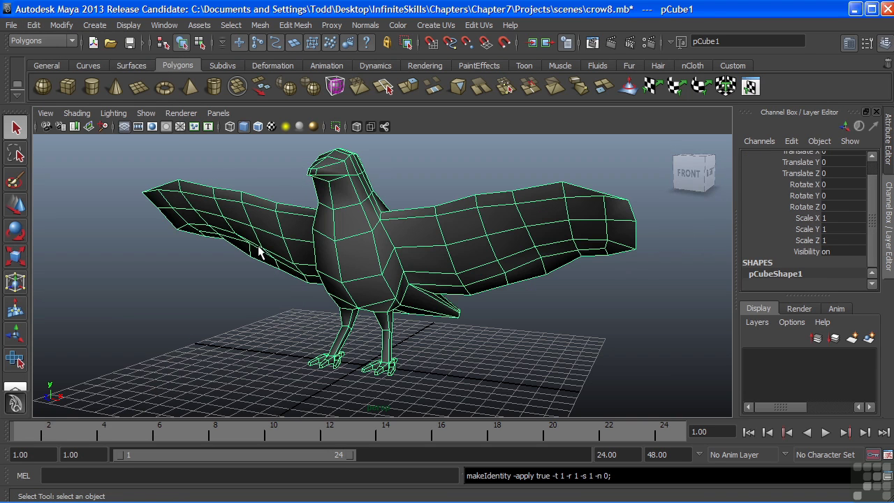
pyautogui.keyDown('alt'); pyautogui.moveTo(422, 279); pyautogui.dragTo(335, 233); pyautogui.keyUp('alt')
pyautogui.keyDown('alt'); pyautogui.moveTo(495, 256); pyautogui.dragTo(497, 263); pyautogui.keyUp('alt')
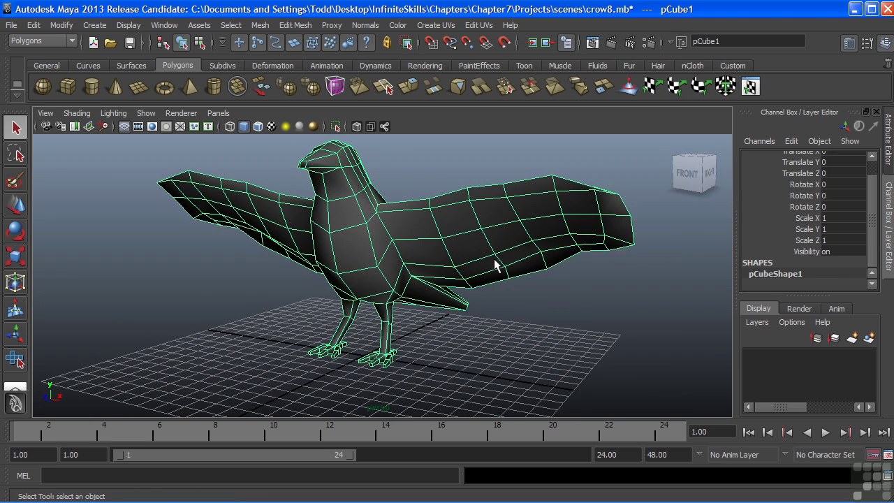
pyautogui.press('space')
pyautogui.click(217, 270)
# Step: Turn the lower-left panel into the UV Texture Editor and frame its UV grid
pyautogui.moveTo(229, 329)
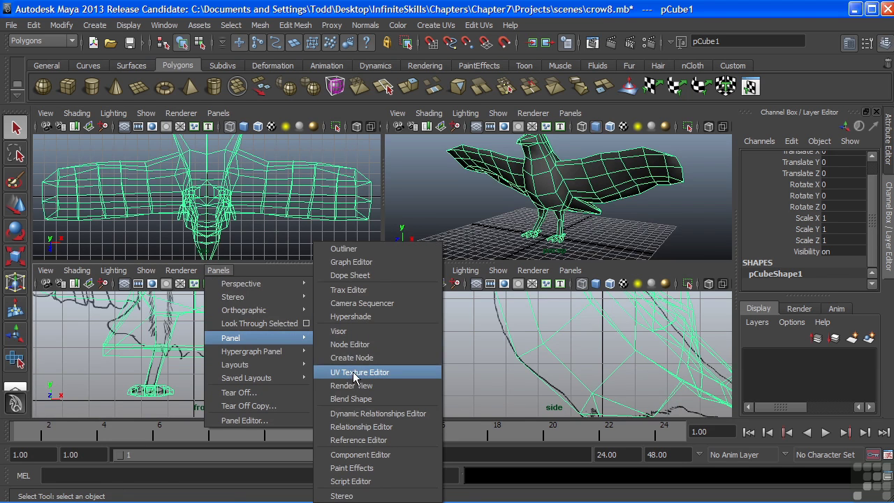
pyautogui.click(354, 375)
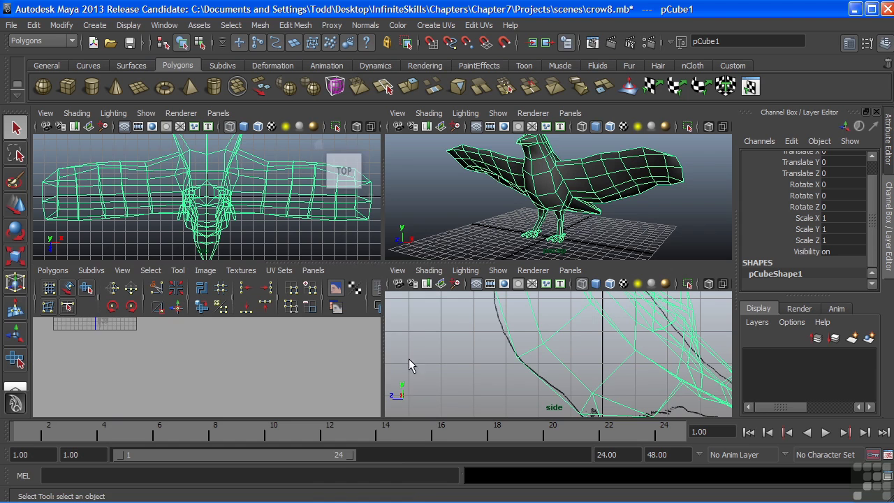
pyautogui.keyDown('alt'); pyautogui.moveTo(179, 355); pyautogui.dragTo(259, 393, button='middle'); pyautogui.keyUp('alt')
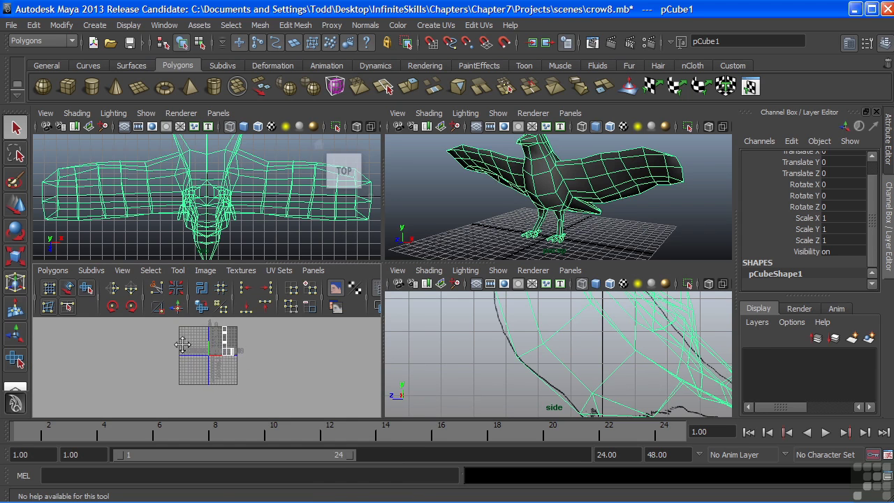
pyautogui.keyDown('alt'); pyautogui.moveTo(182, 344); pyautogui.dragTo(263, 348, button='right'); pyautogui.keyUp('alt')
pyautogui.keyDown('alt'); pyautogui.moveTo(263, 348); pyautogui.dragTo(260, 364, button='middle'); pyautogui.keyUp('alt')
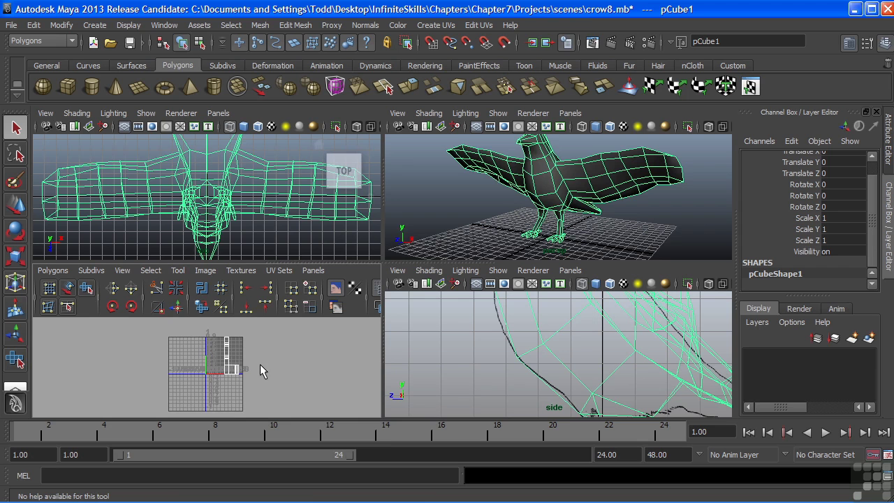
# Step: Maximize the UV Texture Editor and zoom in on the crow's UV layout
pyautogui.press('space')
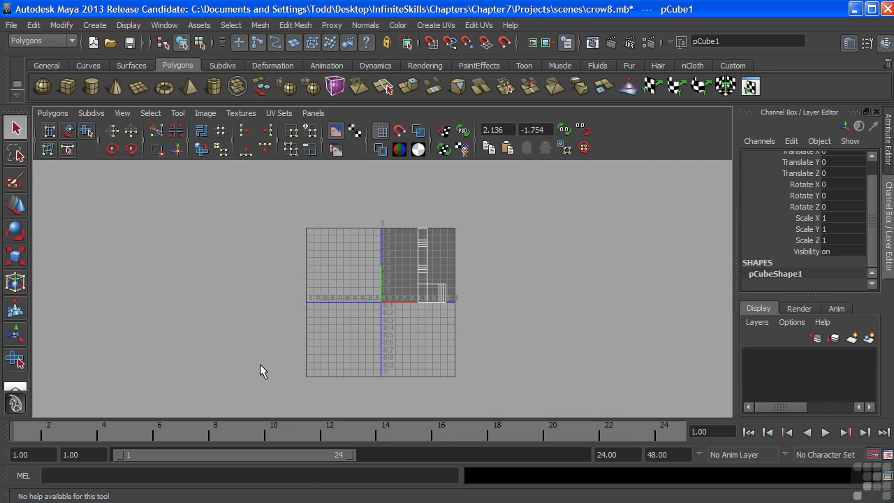
pyautogui.keyDown('alt'); pyautogui.moveTo(277, 272); pyautogui.dragTo(514, 255, button='right'); pyautogui.keyUp('alt')
pyautogui.keyDown('alt'); pyautogui.moveTo(514, 255); pyautogui.dragTo(465, 214, button='middle'); pyautogui.keyUp('alt')
pyautogui.keyDown('alt'); pyautogui.moveTo(412, 288); pyautogui.dragTo(445, 282, button='right'); pyautogui.keyUp('alt')
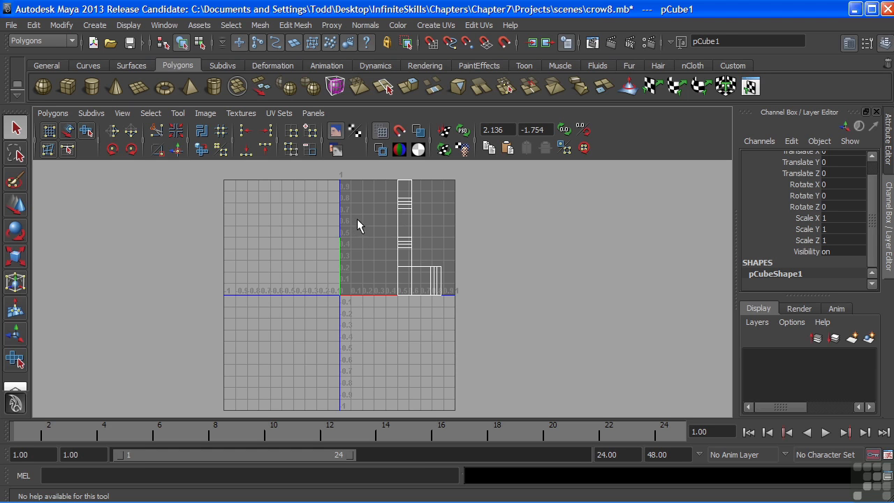
# Step: Zoom and pan around the crow's existing UV shells to inspect them
pyautogui.keyDown('alt'); pyautogui.moveTo(367, 261); pyautogui.dragTo(337, 259, button='right'); pyautogui.keyUp('alt')
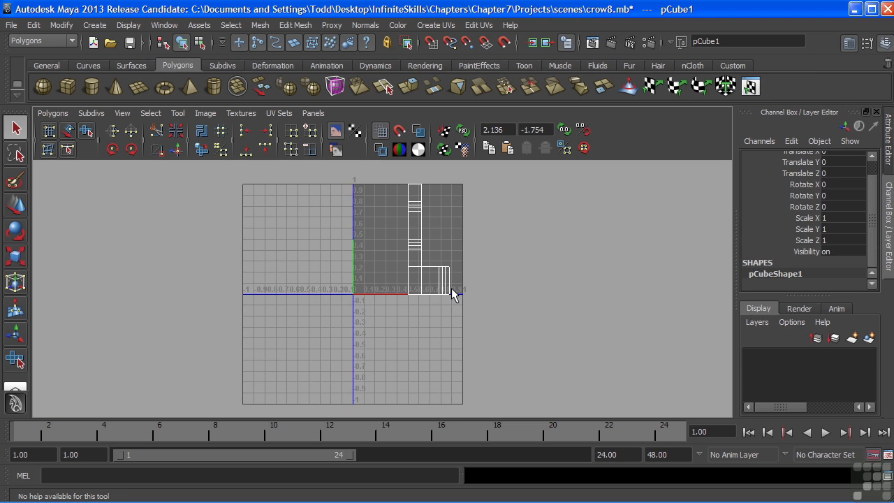
pyautogui.keyDown('alt'); pyautogui.moveTo(449, 295); pyautogui.dragTo(586, 241, button='right'); pyautogui.keyUp('alt')
pyautogui.keyDown('alt'); pyautogui.moveTo(587, 241); pyautogui.dragTo(575, 295, button='middle'); pyautogui.keyUp('alt')
pyautogui.keyDown('alt'); pyautogui.moveTo(575, 295); pyautogui.dragTo(543, 278, button='right'); pyautogui.keyUp('alt')
pyautogui.keyDown('alt'); pyautogui.moveTo(543, 278); pyautogui.dragTo(553, 291, button='middle'); pyautogui.keyUp('alt')
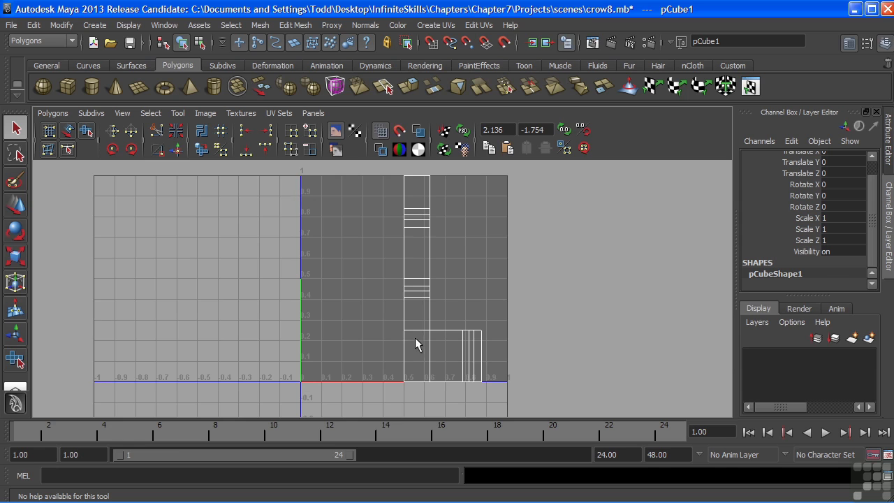
pyautogui.keyDown('alt'); pyautogui.moveTo(415, 342); pyautogui.dragTo(340, 207, button='right'); pyautogui.keyUp('alt')
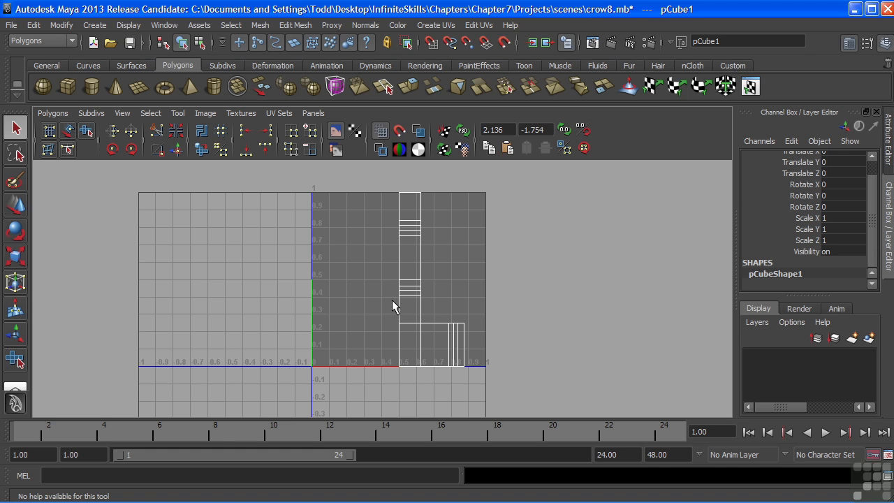
# Step: Reframe the UV grid, then restore the four-view layout
pyautogui.scroll(-3, 245, 266)
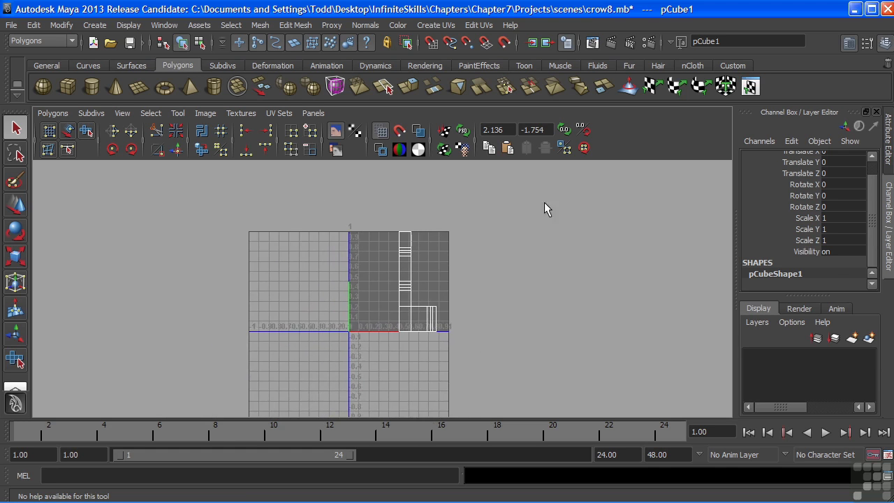
pyautogui.scroll(-3, 124, 197)
pyautogui.keyDown('alt'); pyautogui.moveTo(124, 197); pyautogui.dragTo(245, 280, button='middle'); pyautogui.keyUp('alt')
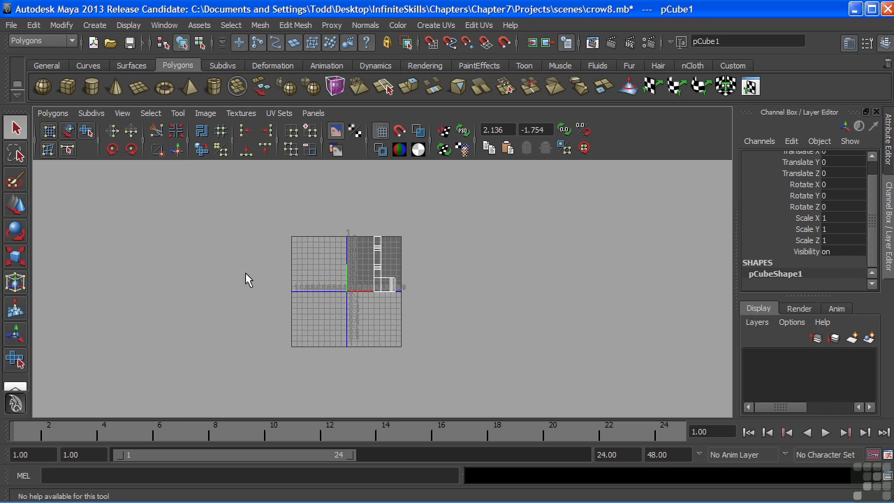
pyautogui.keyDown('alt'); pyautogui.moveTo(245, 279); pyautogui.dragTo(594, 301, button='right'); pyautogui.keyUp('alt')
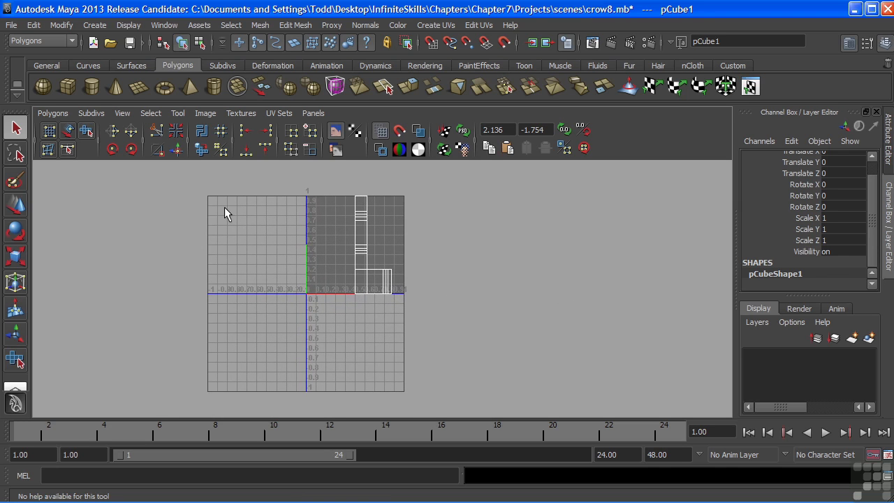
pyautogui.keyDown('alt'); pyautogui.moveTo(243, 262); pyautogui.dragTo(459, 266, button='right'); pyautogui.keyUp('alt')
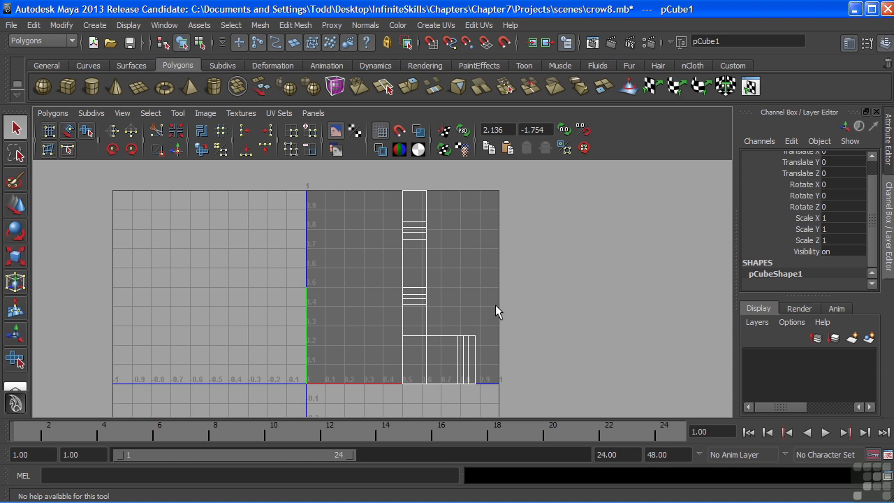
pyautogui.keyDown('alt'); pyautogui.moveTo(478, 295); pyautogui.dragTo(473, 285, button='middle'); pyautogui.keyUp('alt')
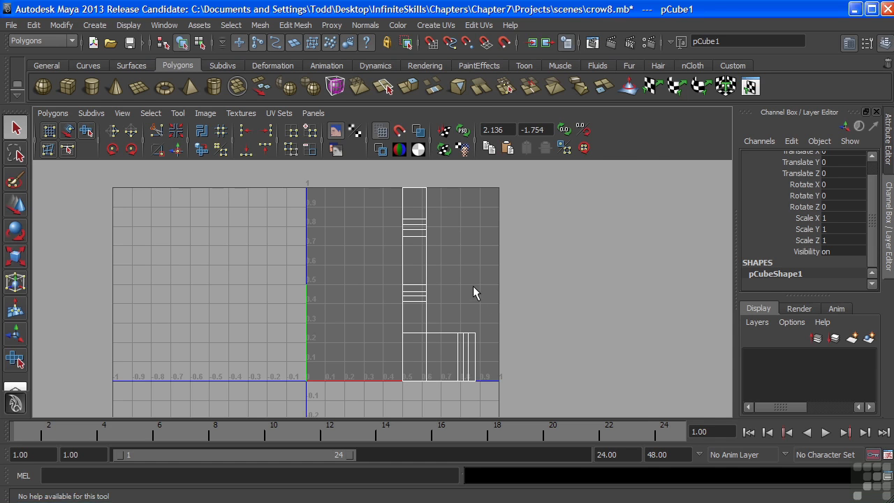
pyautogui.press('space')
# Step: Maximize the front-facing perspective view and marquee-select the right wing's faces in face mode
pyautogui.keyDown('alt'); pyautogui.moveTo(465, 195); pyautogui.dragTo(448, 196); pyautogui.keyUp('alt')
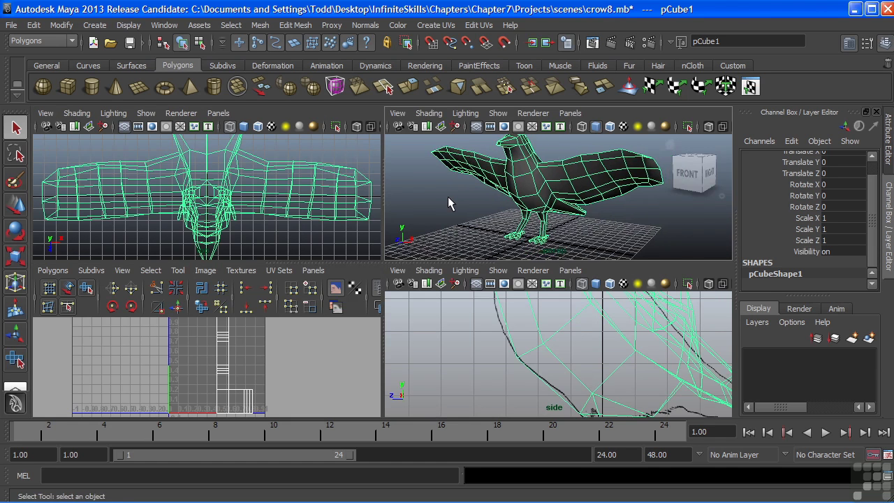
pyautogui.press('space')
pyautogui.press('F11')
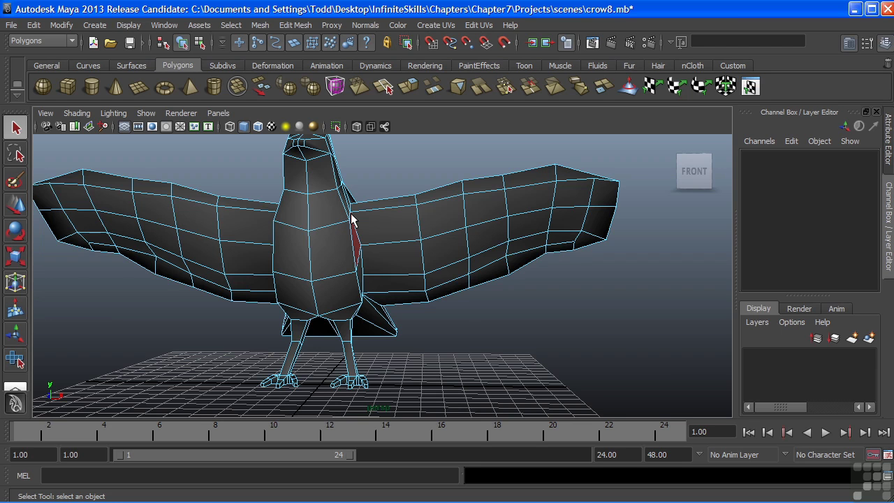
pyautogui.moveTo(407, 221); pyautogui.dragTo(407, 253, button='right')
pyautogui.keyDown('alt'); pyautogui.moveTo(432, 247); pyautogui.dragTo(438, 277); pyautogui.keyUp('alt')
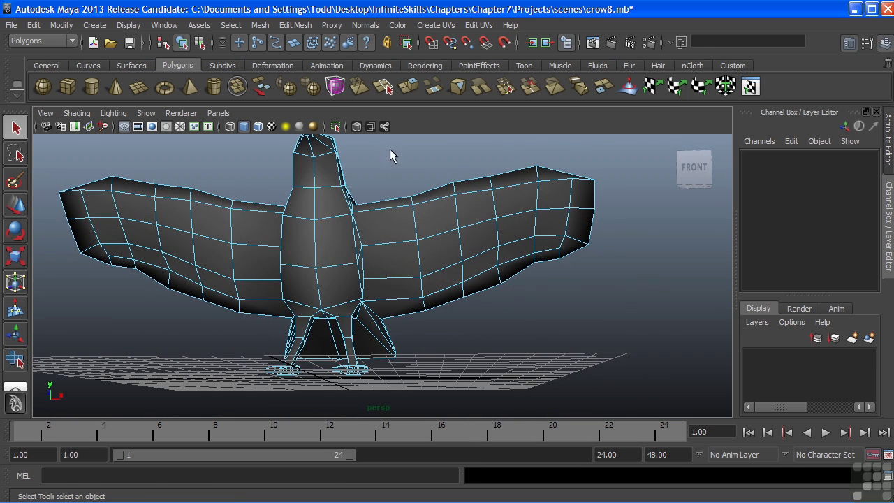
pyautogui.moveTo(385, 199); pyautogui.dragTo(619, 309)
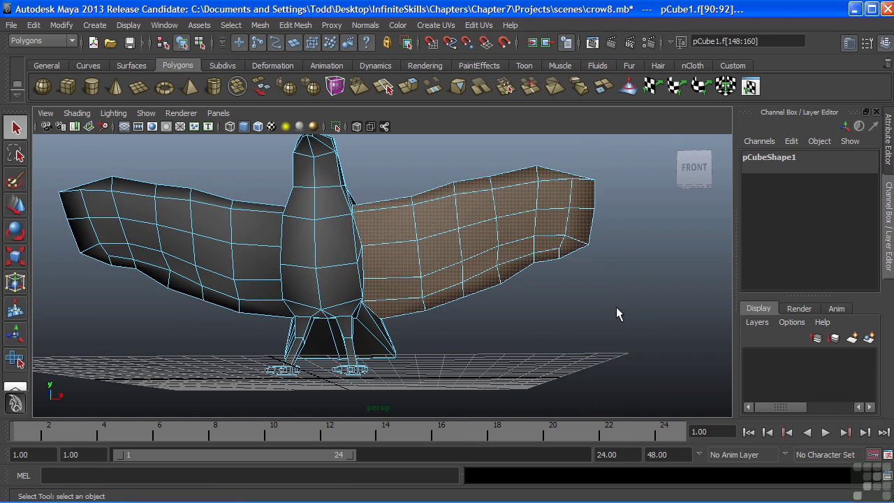
pyautogui.keyDown('alt'); pyautogui.moveTo(525, 255); pyautogui.dragTo(447, 295); pyautogui.keyUp('alt')
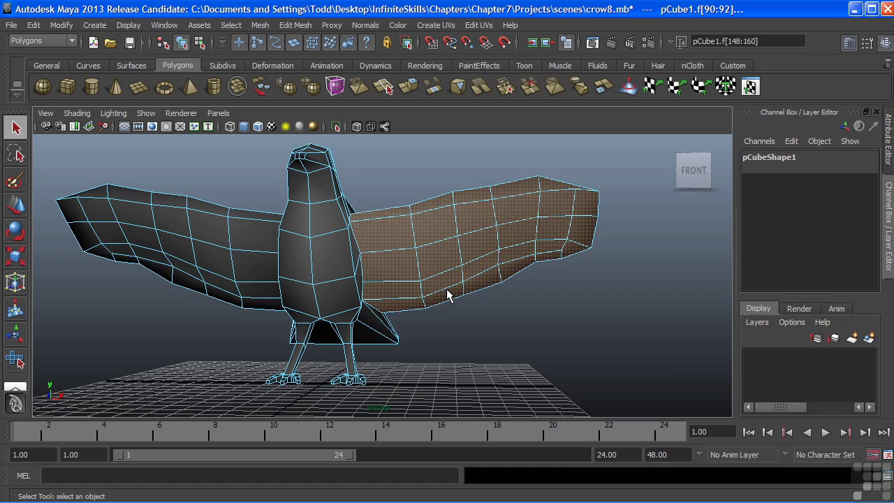
pyautogui.keyDown('alt'); pyautogui.moveTo(447, 293); pyautogui.dragTo(463, 283); pyautogui.keyUp('alt')
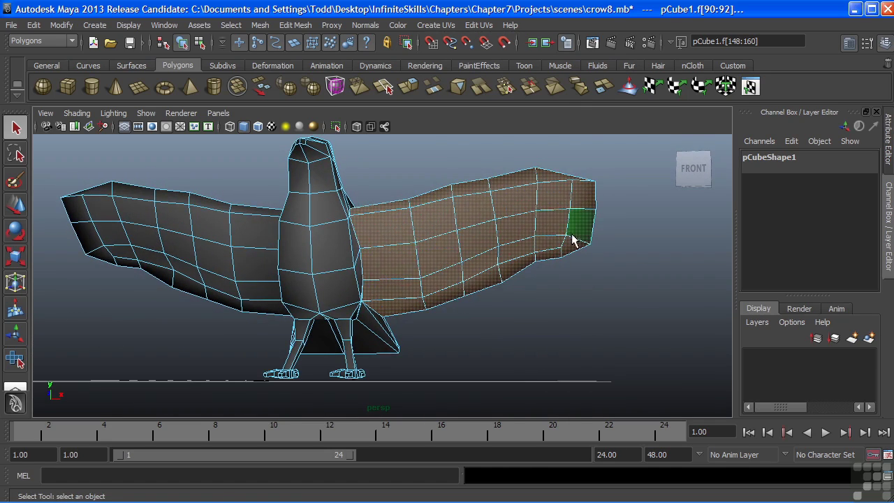
pyautogui.keyDown('alt'); pyautogui.moveTo(578, 230); pyautogui.dragTo(549, 251); pyautogui.keyUp('alt')
pyautogui.keyDown('alt'); pyautogui.moveTo(447, 249); pyautogui.dragTo(463, 237); pyautogui.keyUp('alt')
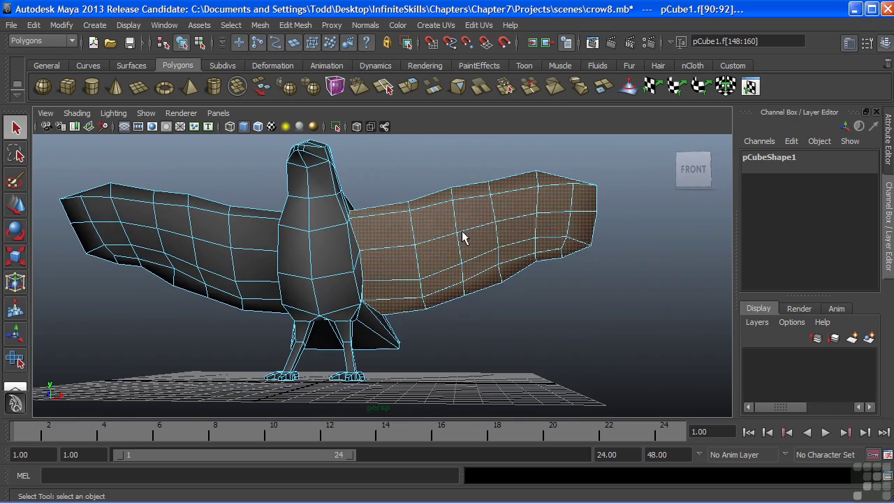
# Step: Tear off the Create UVs menu as a floating panel and move it aside
pyautogui.click(437, 26)
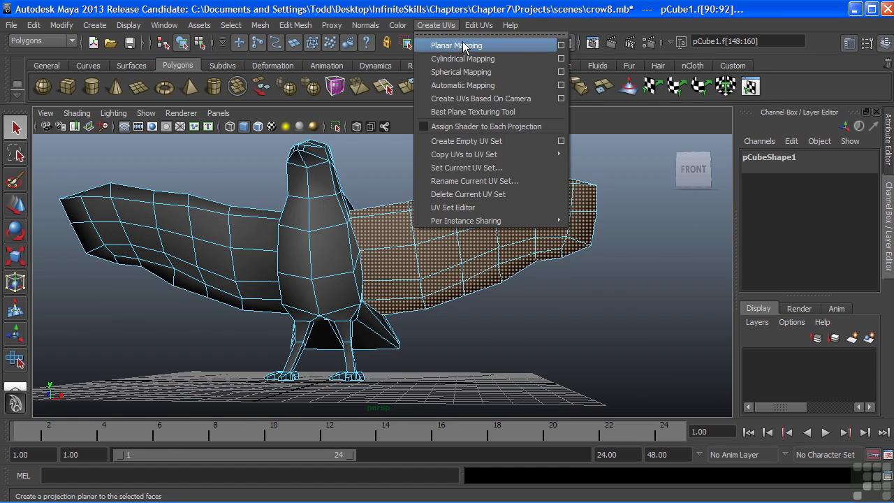
pyautogui.click(463, 33)
pyautogui.moveTo(461, 25); pyautogui.dragTo(670, 78)
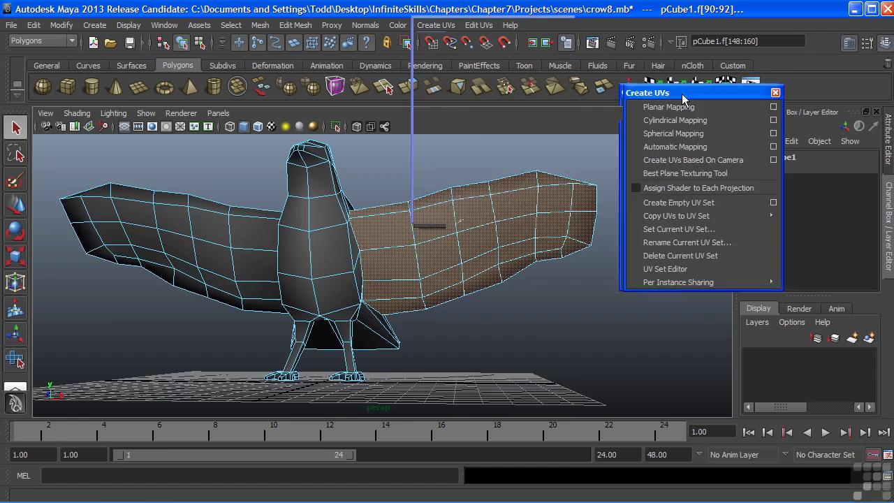
# Step: Return to face mode and reselect all faces of the crow's right wing
pyautogui.keyDown('alt'); pyautogui.moveTo(489, 293); pyautogui.dragTo(375, 334); pyautogui.keyUp('alt')
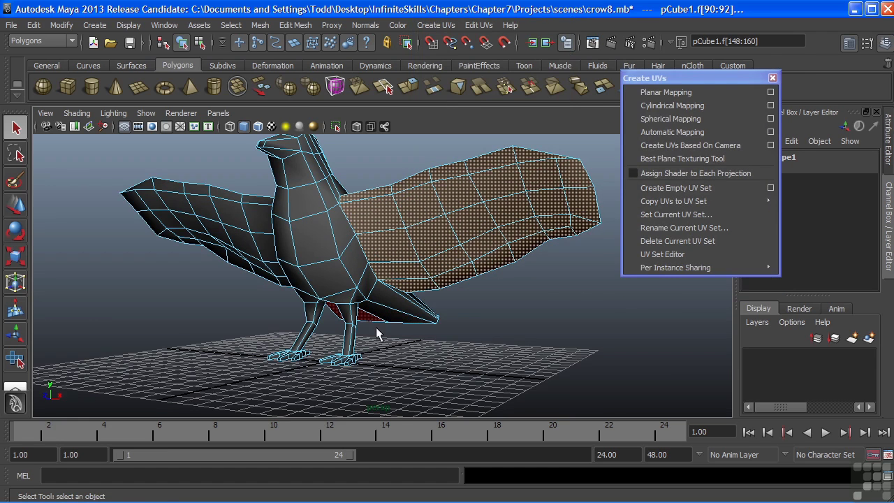
pyautogui.moveTo(349, 329); pyautogui.dragTo(344, 274, button='right')
pyautogui.keyDown('alt'); pyautogui.moveTo(385, 257); pyautogui.dragTo(389, 309); pyautogui.keyUp('alt')
pyautogui.click(342, 338)
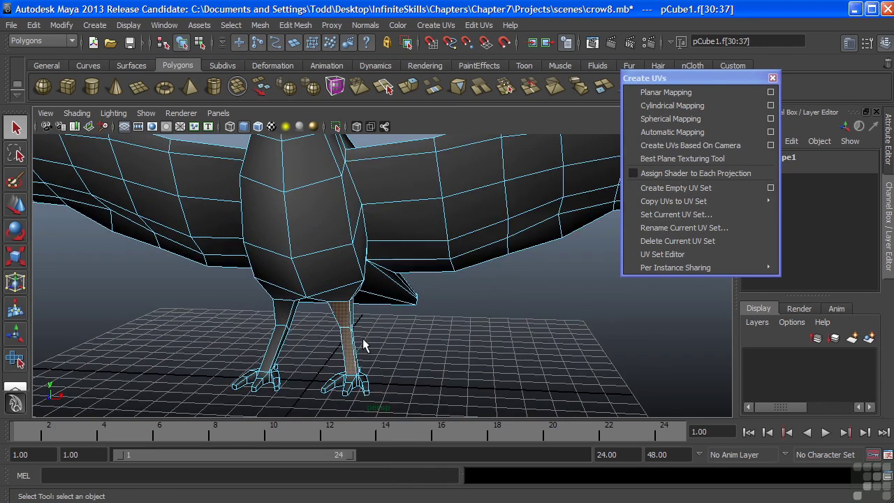
pyautogui.keyDown('alt'); pyautogui.moveTo(342, 339); pyautogui.dragTo(536, 321); pyautogui.keyUp('alt')
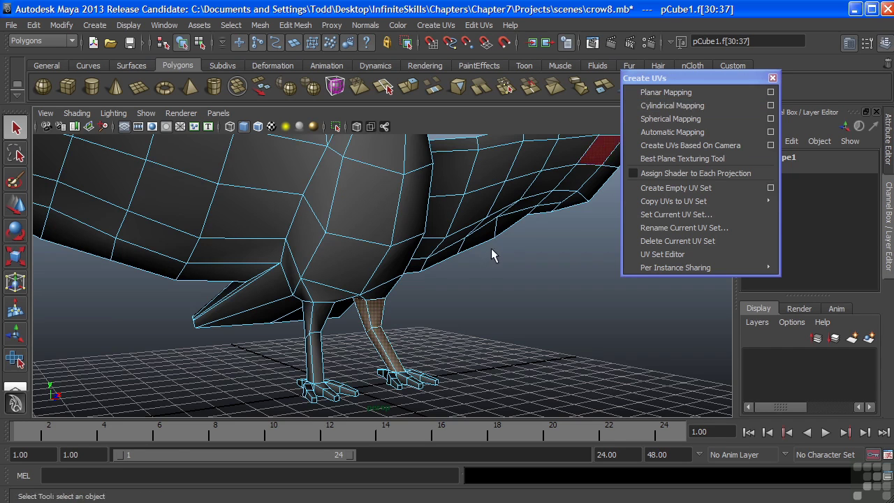
pyautogui.keyDown('alt'); pyautogui.moveTo(491, 248); pyautogui.dragTo(628, 159); pyautogui.keyUp('alt')
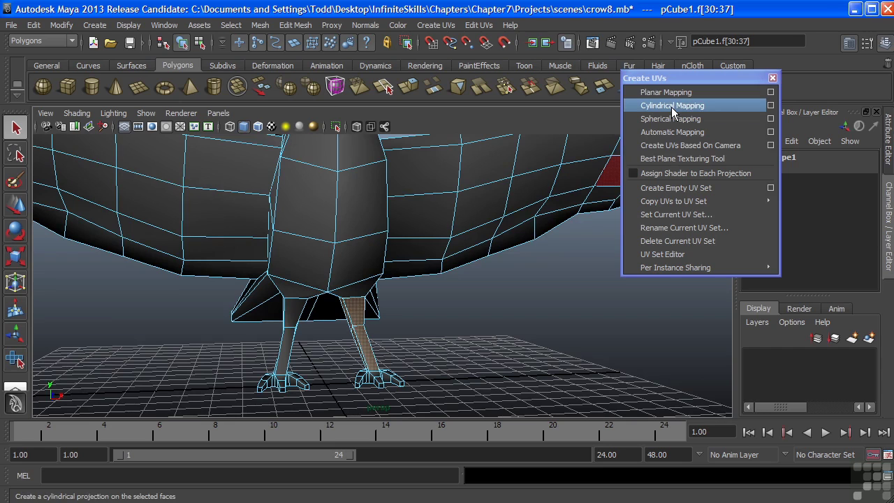
pyautogui.keyDown('alt'); pyautogui.moveTo(446, 285); pyautogui.dragTo(358, 264, button='right'); pyautogui.keyUp('alt')
pyautogui.keyDown('alt'); pyautogui.moveTo(358, 263); pyautogui.dragTo(531, 339); pyautogui.keyUp('alt')
pyautogui.doubleClick(419, 296)
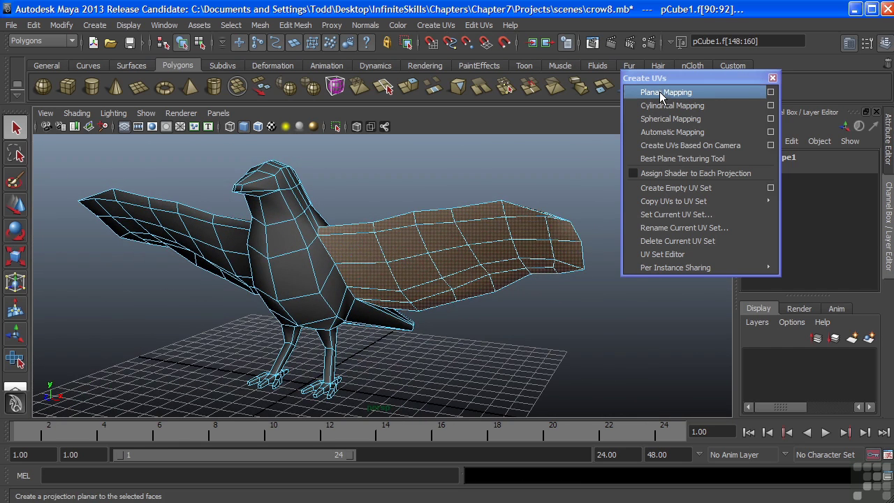
pyautogui.click(771, 95)
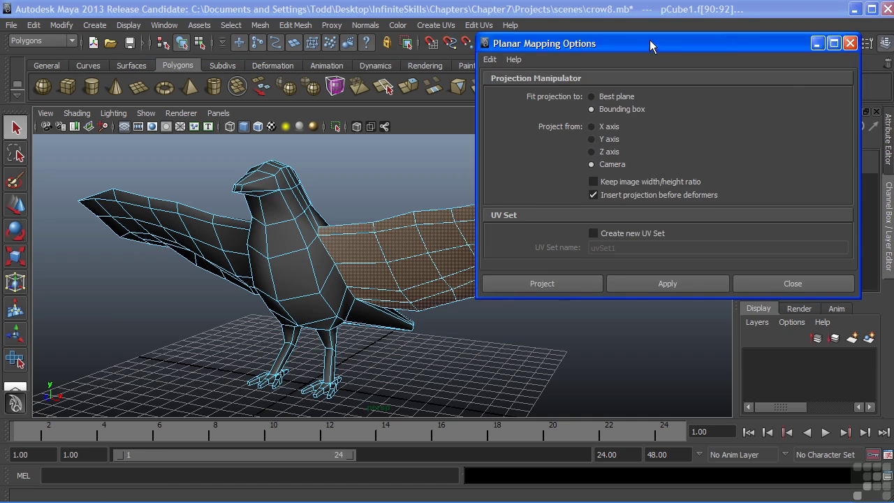
pyautogui.moveTo(650, 39); pyautogui.dragTo(678, 19)
pyautogui.keyDown('alt'); pyautogui.moveTo(411, 146); pyautogui.dragTo(212, 210, button='middle'); pyautogui.keyUp('alt')
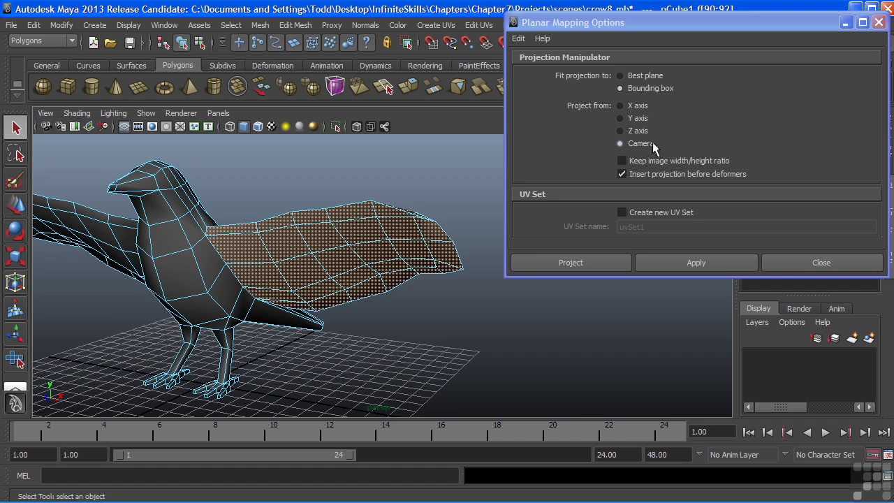
pyautogui.keyDown('alt'); pyautogui.moveTo(359, 295); pyautogui.dragTo(372, 297); pyautogui.keyUp('alt')
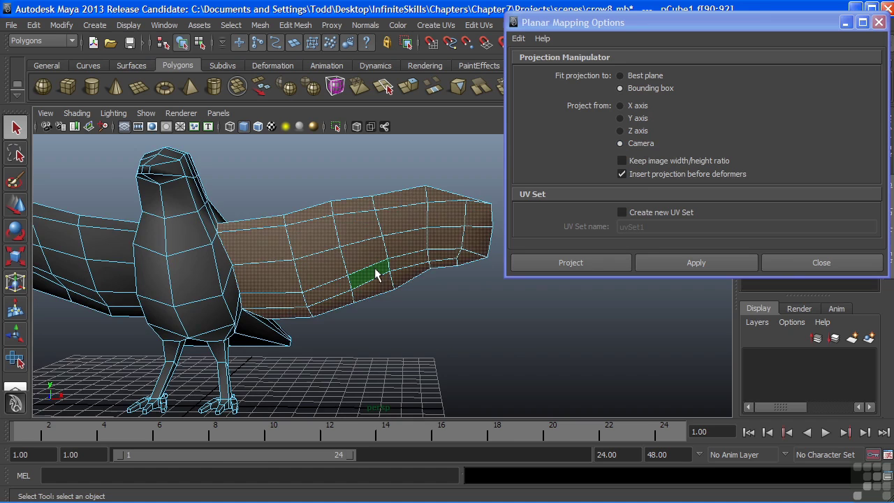
pyautogui.keyDown('alt'); pyautogui.moveTo(376, 275); pyautogui.dragTo(472, 167); pyautogui.keyUp('alt')
pyautogui.keyDown('alt'); pyautogui.moveTo(447, 209); pyautogui.dragTo(339, 195); pyautogui.keyUp('alt')
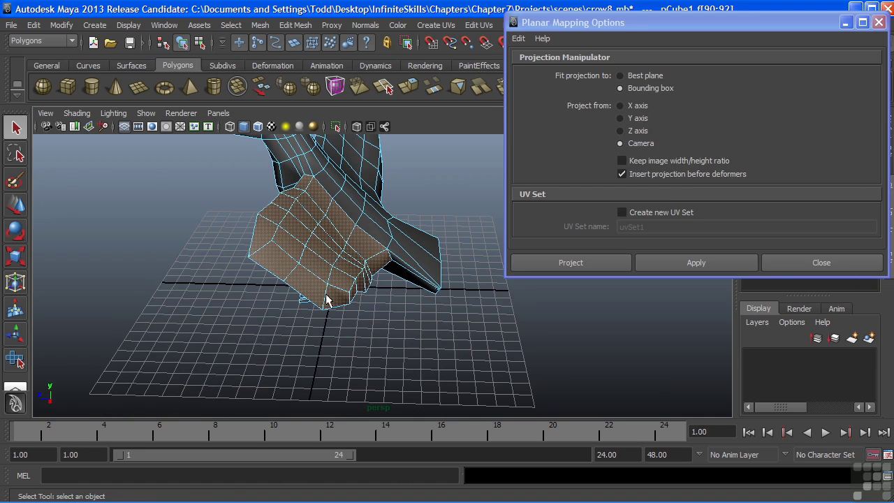
pyautogui.press('f')
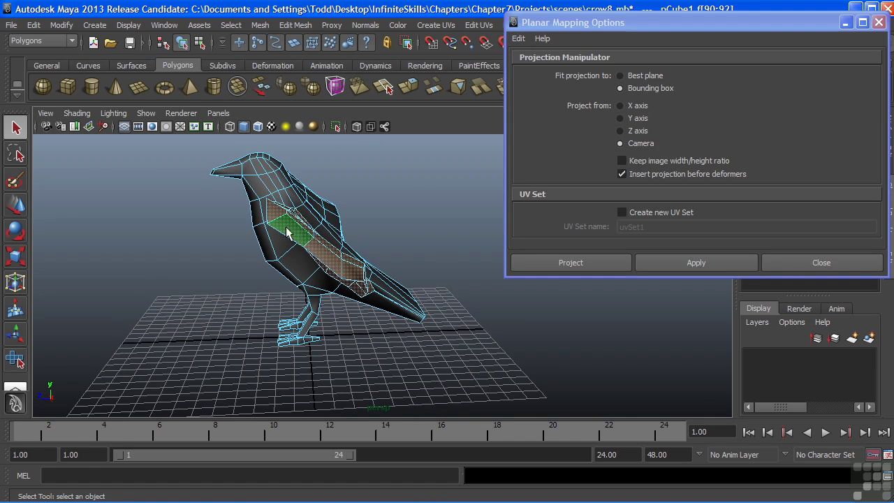
pyautogui.keyDown('alt'); pyautogui.moveTo(265, 241); pyautogui.dragTo(388, 294); pyautogui.keyUp('alt')
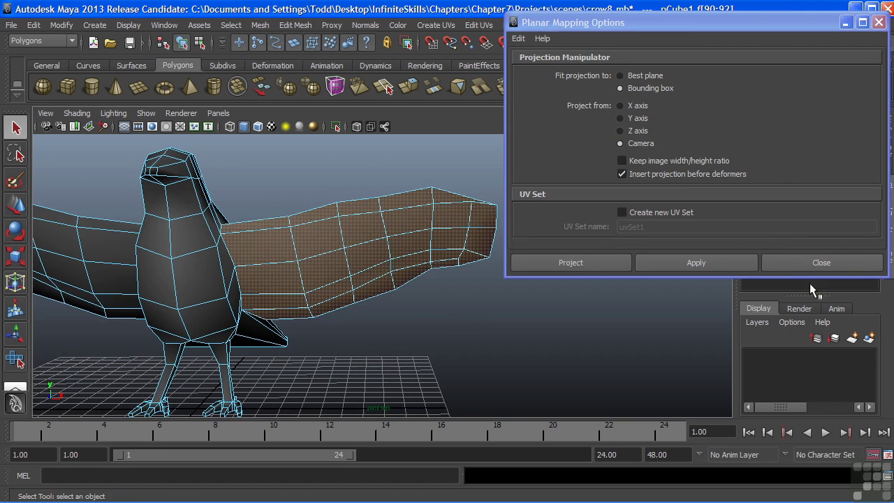
pyautogui.click(810, 263)
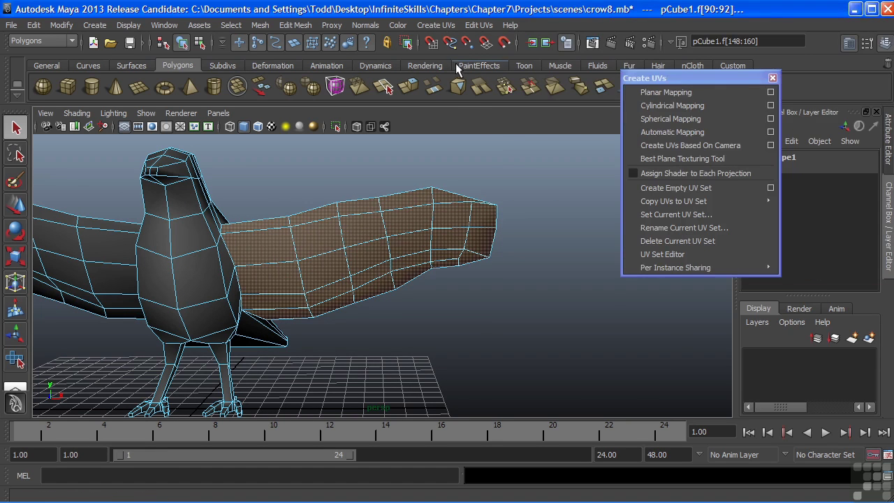
# Step: Frame the crow front-on and apply Create UVs Based On Camera to the wing faces
pyautogui.moveTo(675, 79); pyautogui.dragTo(659, 96)
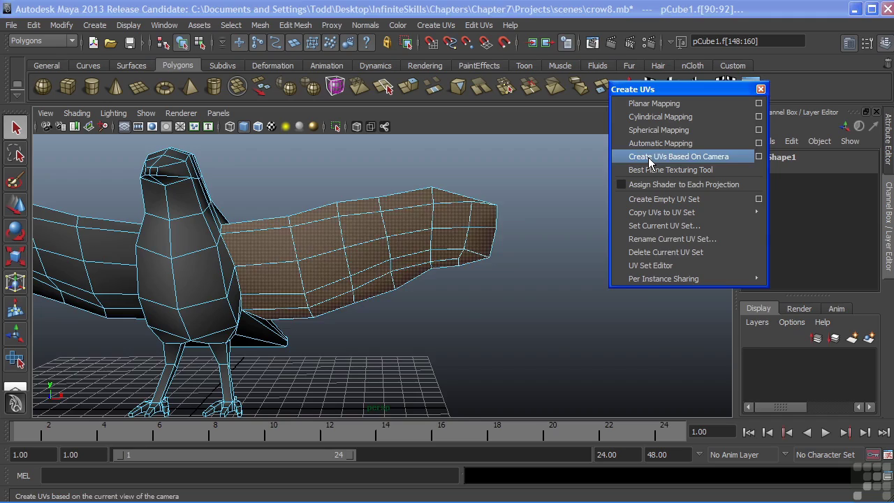
pyautogui.keyDown('alt'); pyautogui.moveTo(356, 230); pyautogui.dragTo(424, 244, button='right'); pyautogui.keyUp('alt')
pyautogui.keyDown('alt'); pyautogui.moveTo(425, 245); pyautogui.dragTo(461, 264); pyautogui.keyUp('alt')
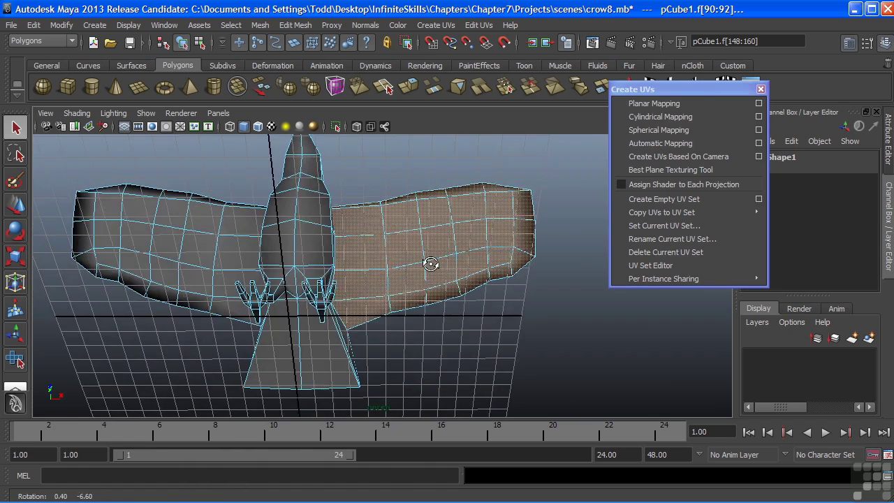
pyautogui.keyDown('alt'); pyautogui.moveTo(431, 264); pyautogui.dragTo(419, 267); pyautogui.keyUp('alt')
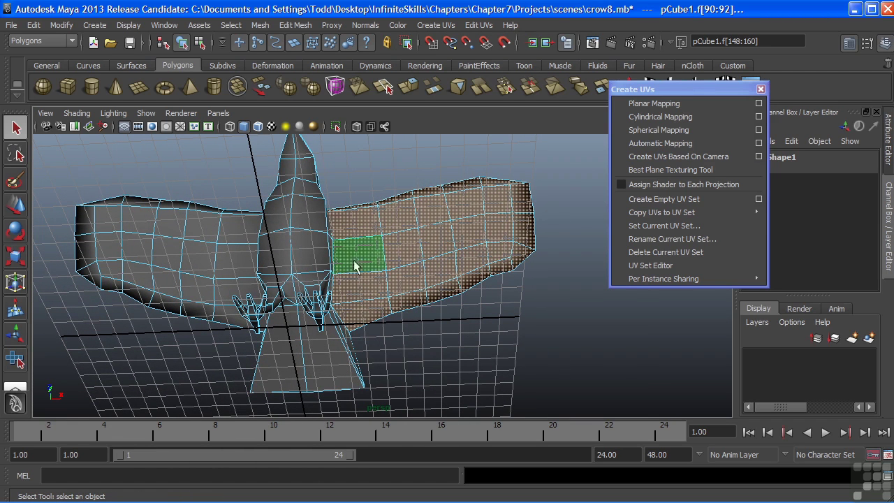
pyautogui.keyDown('alt'); pyautogui.moveTo(353, 266); pyautogui.dragTo(441, 237); pyautogui.keyUp('alt')
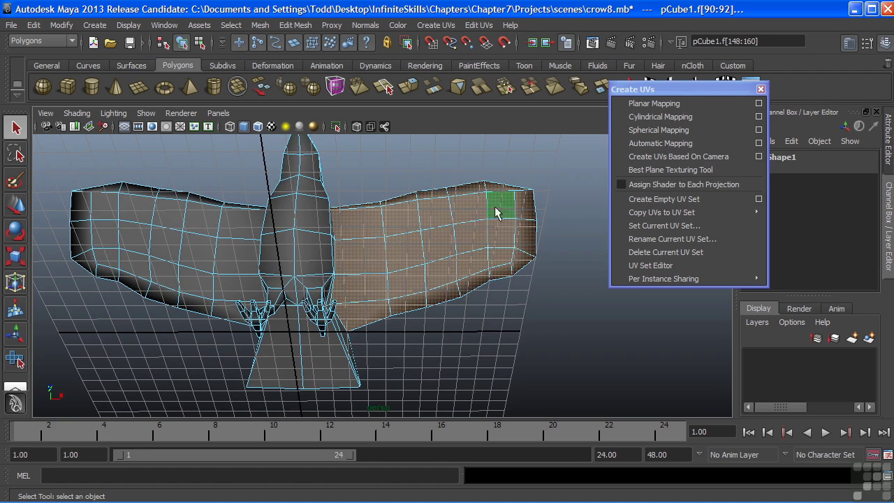
pyautogui.click(657, 157)
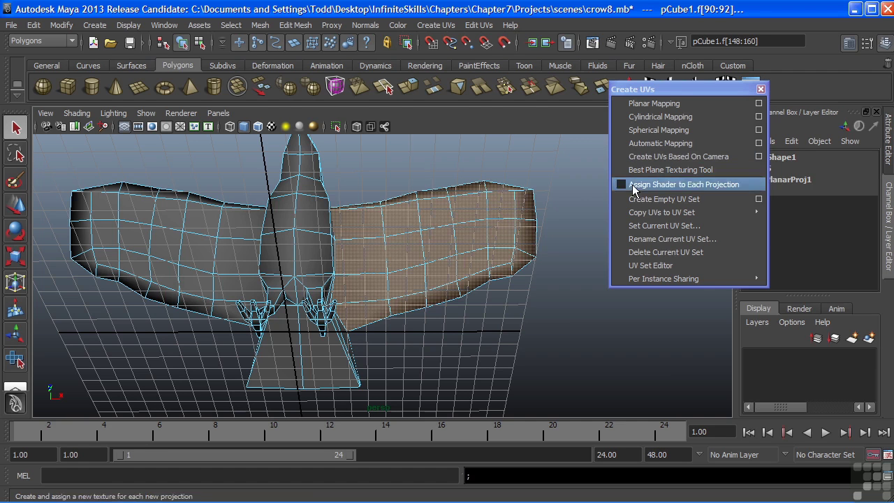
# Step: Maximize the UV Texture Editor, frame the wing's projected UVs, and switch to UV component mode
pyautogui.press('space')
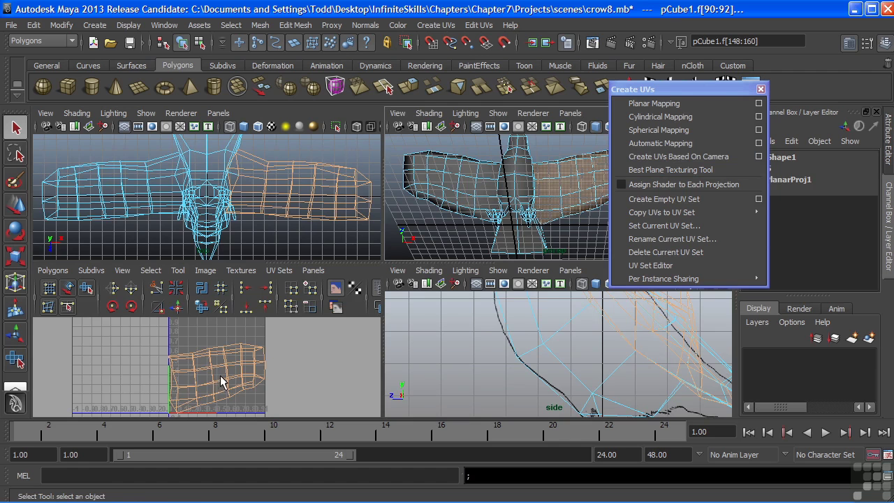
pyautogui.press('space')
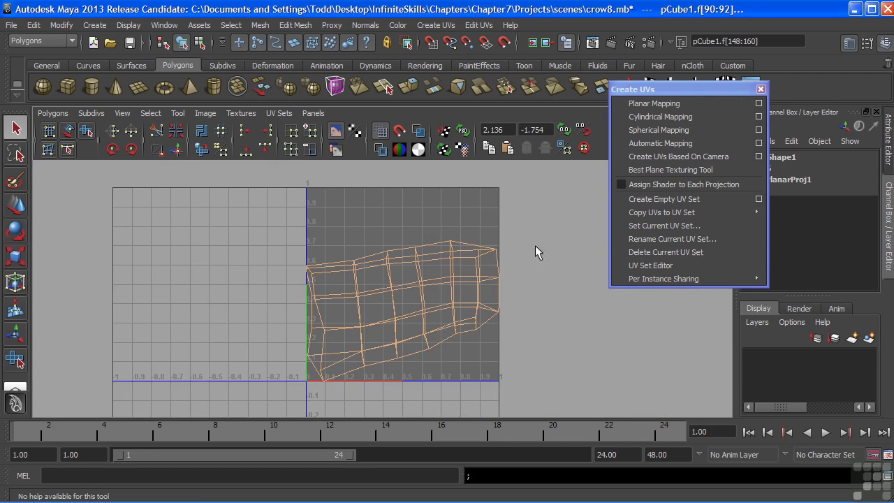
pyautogui.keyDown('alt'); pyautogui.moveTo(535, 251); pyautogui.dragTo(370, 272, button='middle'); pyautogui.keyUp('alt')
pyautogui.press('space')
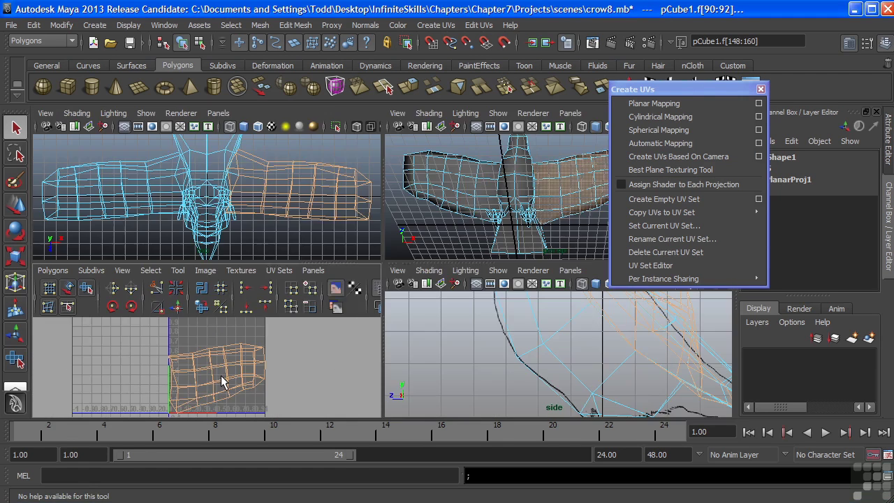
pyautogui.press('space')
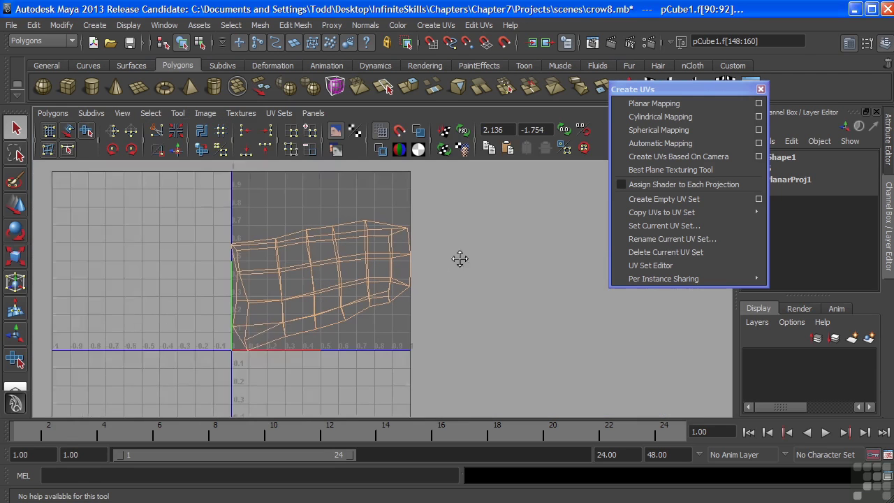
pyautogui.keyDown('alt'); pyautogui.moveTo(492, 257); pyautogui.dragTo(487, 248, button='middle'); pyautogui.keyUp('alt')
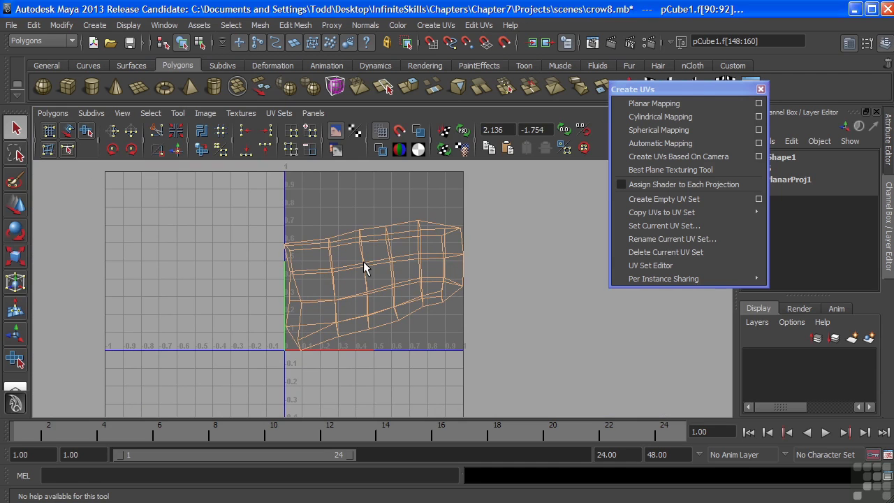
pyautogui.moveTo(363, 262); pyautogui.dragTo(402, 260, button='right')
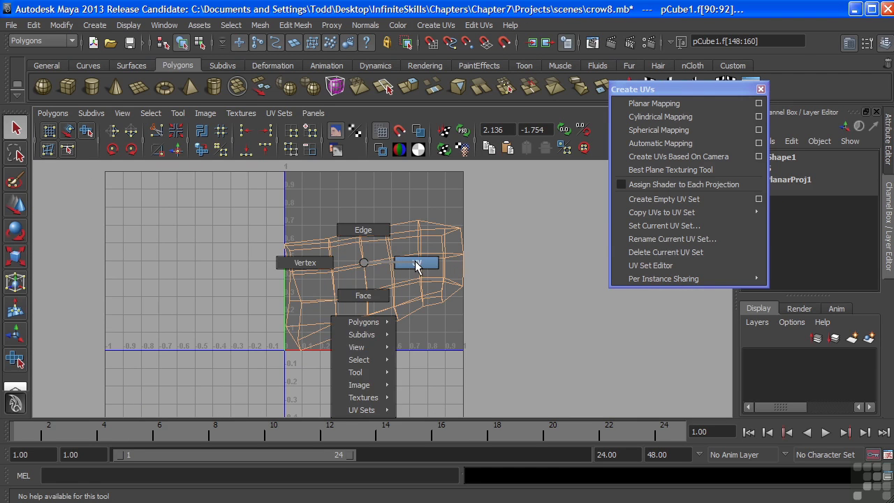
pyautogui.moveTo(416, 265); pyautogui.dragTo(418, 267, button='right')
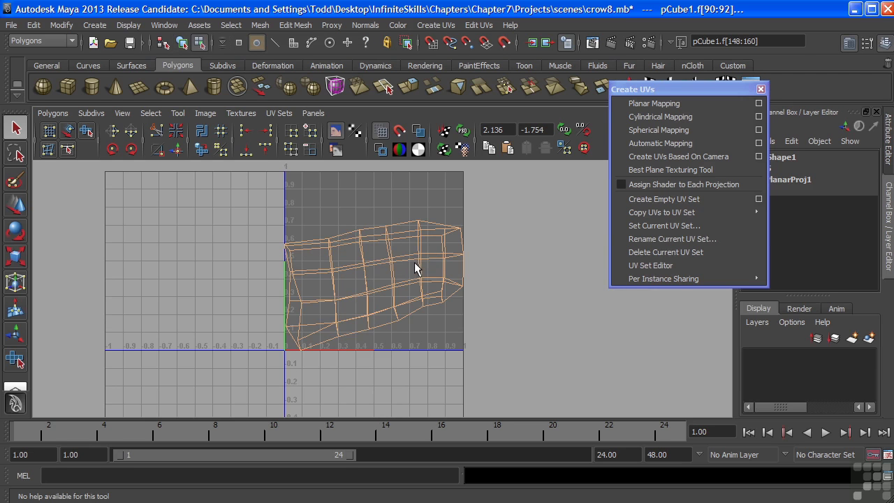
pyautogui.keyDown('alt'); pyautogui.moveTo(461, 278); pyautogui.dragTo(457, 269, button='middle'); pyautogui.keyUp('alt')
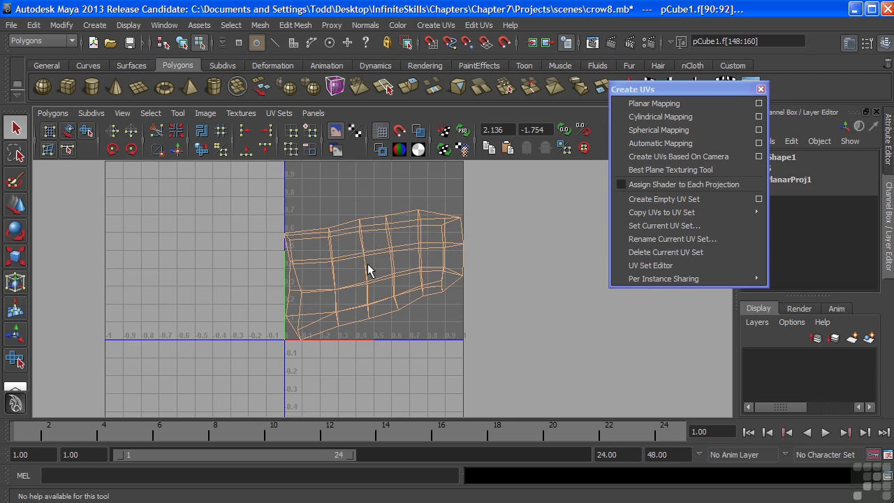
pyautogui.keyDown('alt'); pyautogui.moveTo(367, 263); pyautogui.dragTo(368, 285, button='middle'); pyautogui.keyUp('alt')
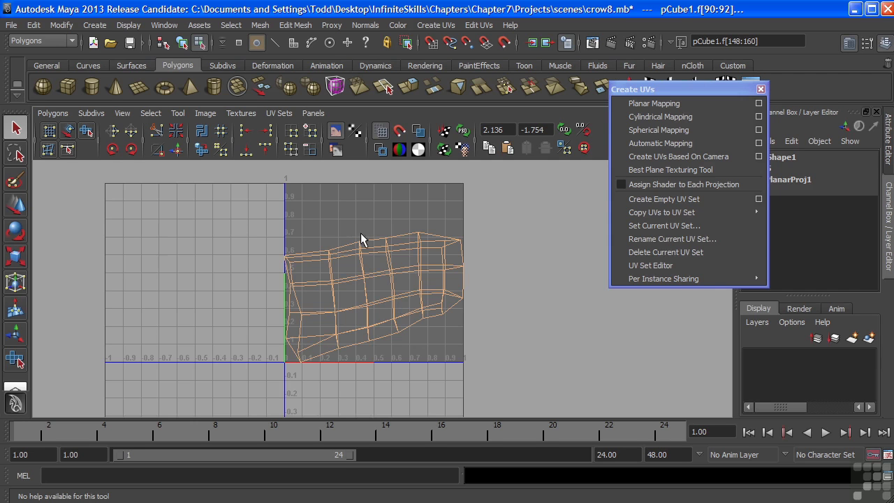
# Step: Select all the wing's UVs and move the shell right with the Move tool
pyautogui.click(257, 42)
pyautogui.moveTo(254, 202); pyautogui.dragTo(504, 396)
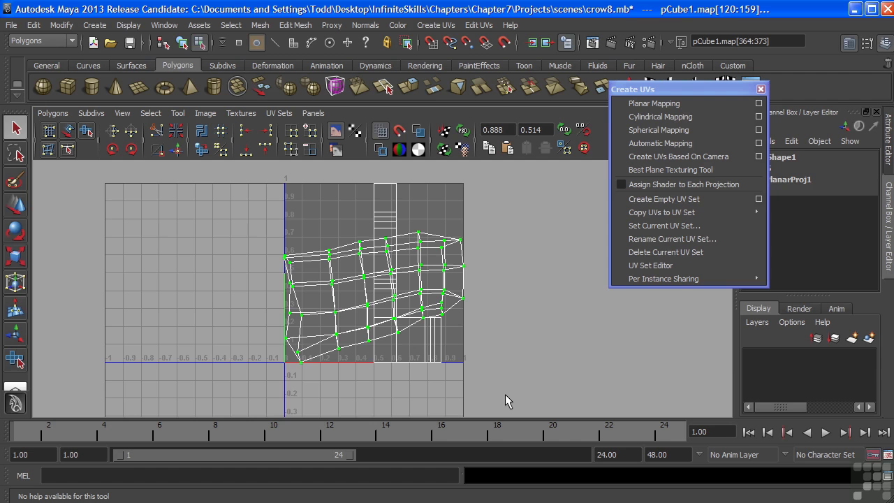
pyautogui.press('w')
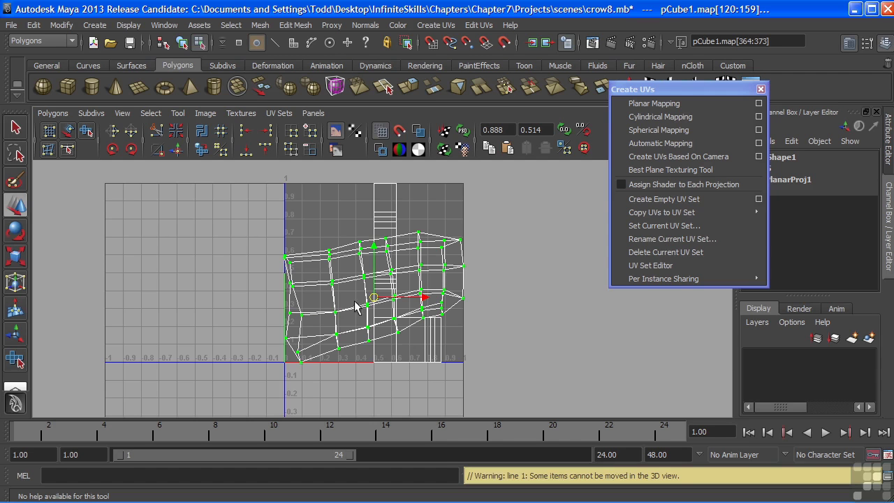
pyautogui.moveTo(373, 300); pyautogui.dragTo(563, 295)
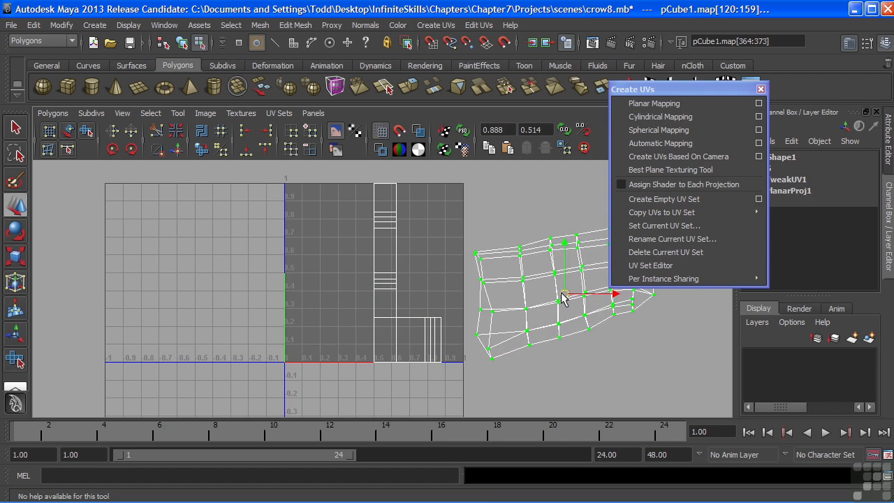
# Step: Push the shell further right and down, then select UVs left inside the 0–1 square
pyautogui.scroll(-3, 515, 288)
pyautogui.keyDown('alt'); pyautogui.moveTo(471, 304); pyautogui.dragTo(339, 279, button='middle'); pyautogui.keyUp('alt')
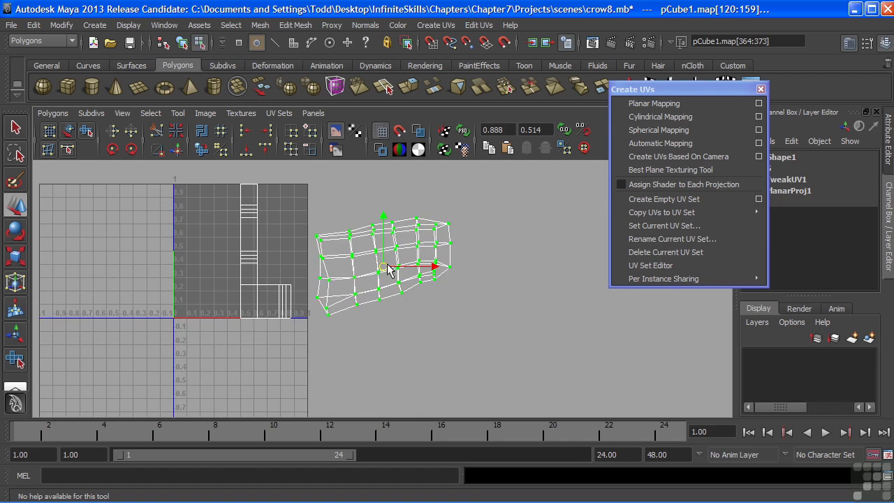
pyautogui.moveTo(388, 271); pyautogui.dragTo(510, 299)
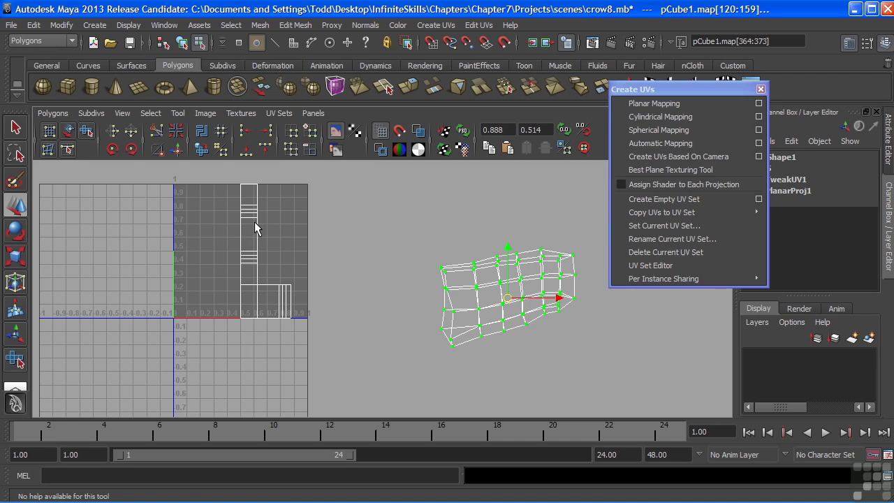
pyautogui.moveTo(266, 221); pyautogui.dragTo(305, 221, button='right')
pyautogui.moveTo(237, 175); pyautogui.dragTo(328, 320)
pyautogui.press('w')
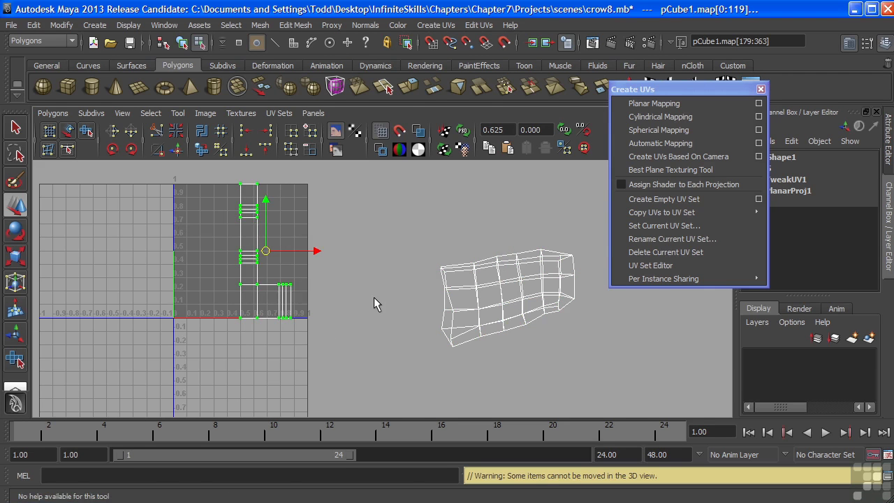
pyautogui.press('space')
pyautogui.press('space')
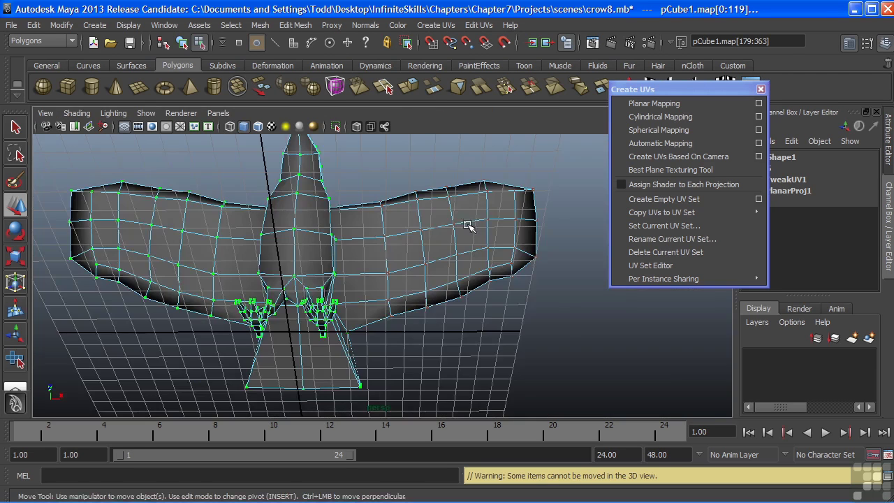
pyautogui.keyDown('alt'); pyautogui.moveTo(472, 222); pyautogui.dragTo(404, 316); pyautogui.keyUp('alt')
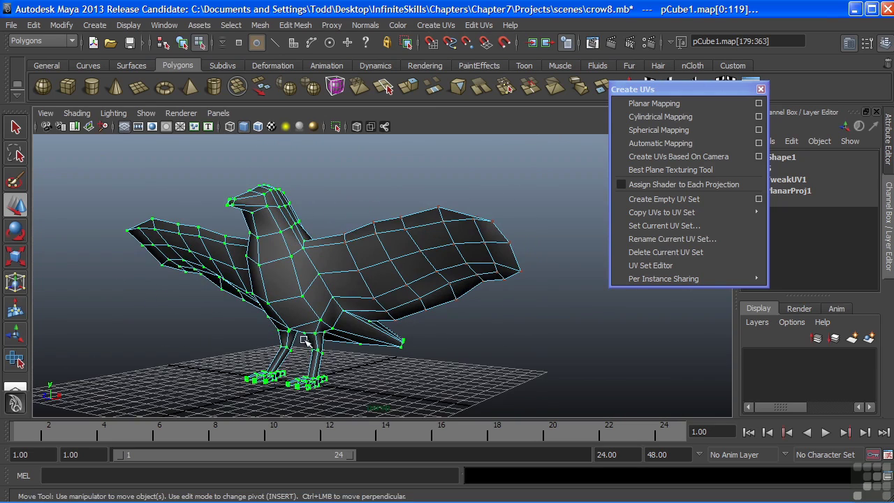
pyautogui.press('space')
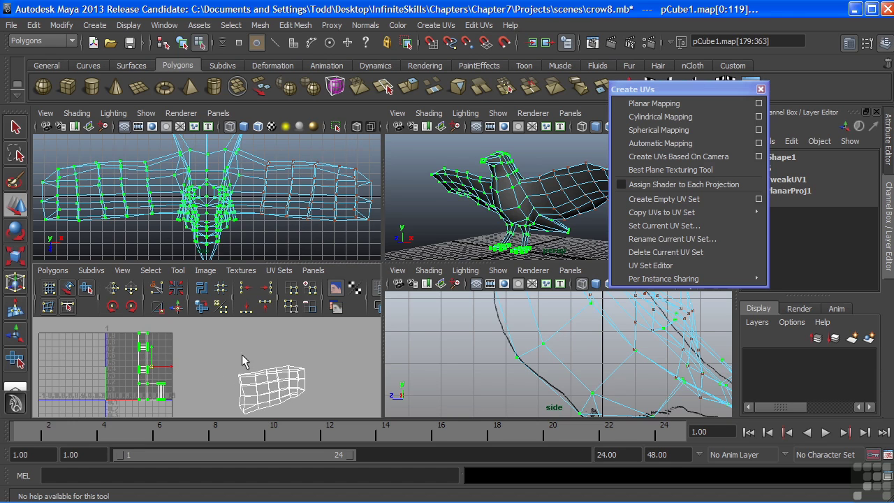
pyautogui.press('space')
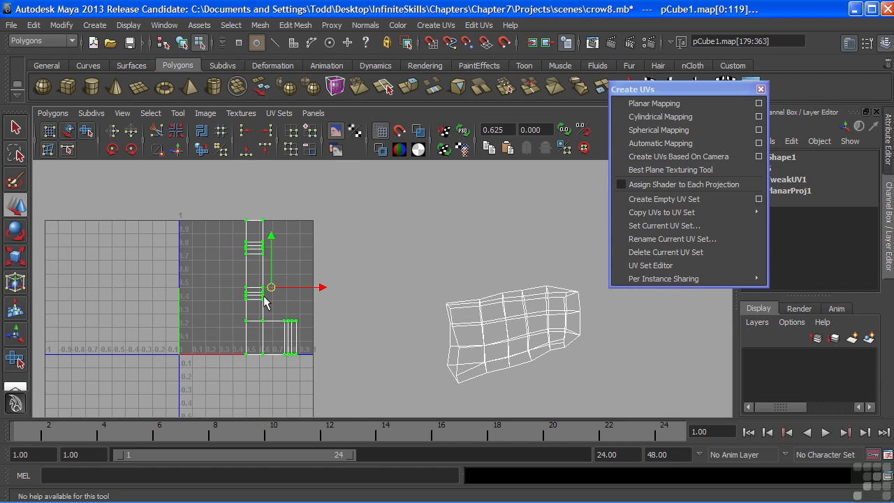
pyautogui.keyDown('alt'); pyautogui.moveTo(379, 287); pyautogui.dragTo(299, 241, button='middle'); pyautogui.keyUp('alt')
pyautogui.moveTo(393, 278); pyautogui.dragTo(441, 276, button='right')
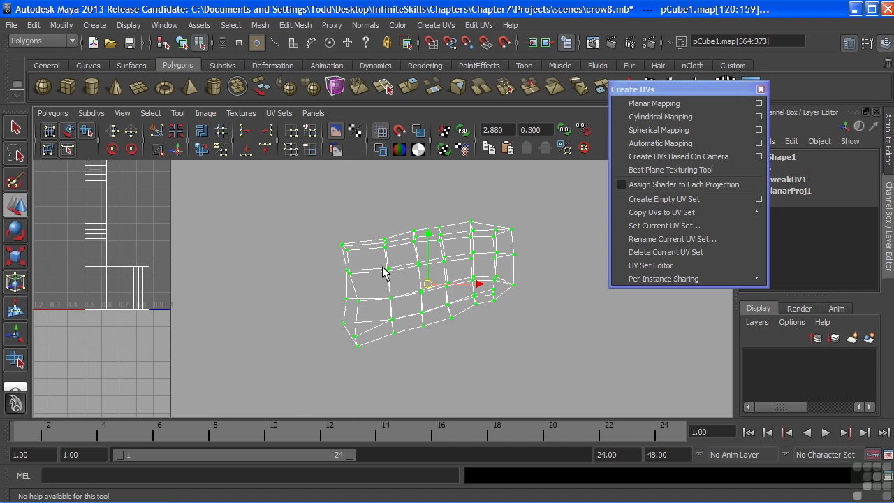
# Step: Close the floating Create UVs panel and return to the four-view layout
pyautogui.click(760, 88)
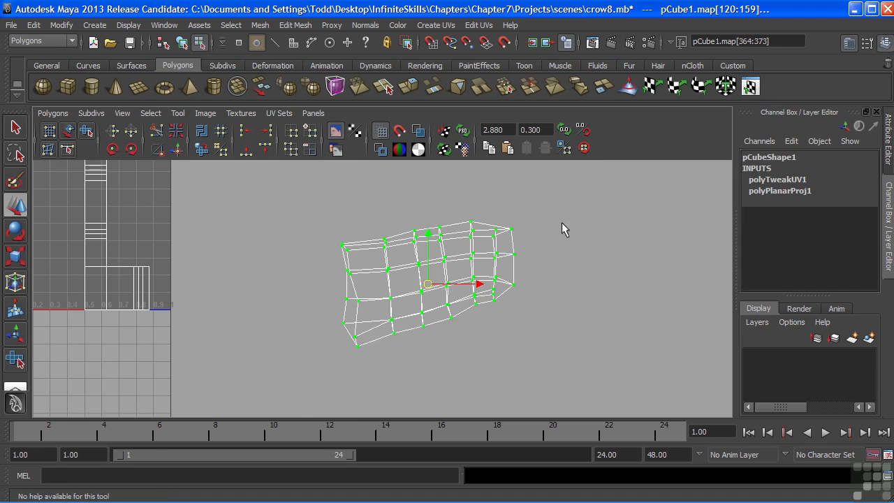
pyautogui.keyDown('alt'); pyautogui.moveTo(521, 253); pyautogui.dragTo(502, 261, button='middle'); pyautogui.keyUp('alt')
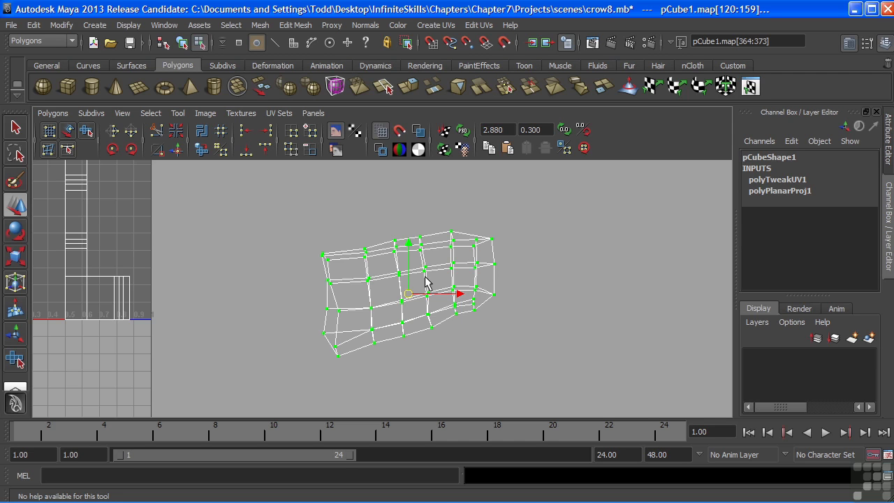
pyautogui.press('space')
# Step: Switch the crow to edge mode, maximize the perspective view, and select a wing border edge
pyautogui.rightClick(547, 195)
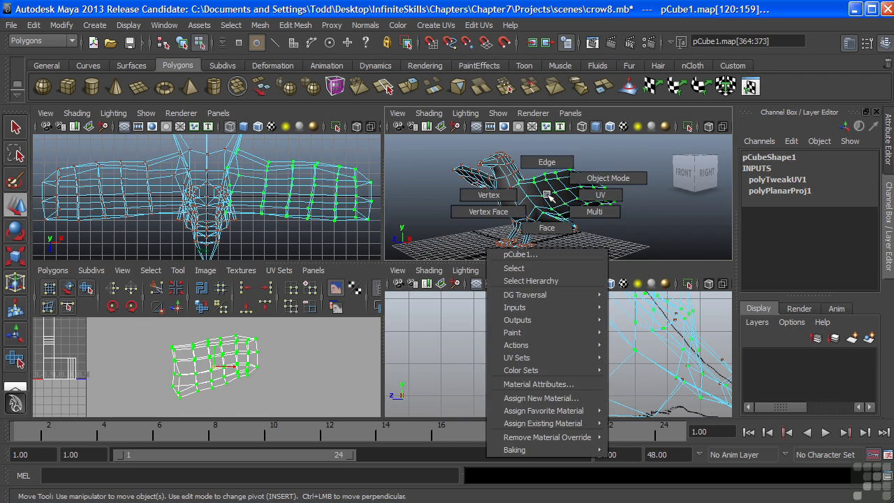
pyautogui.moveTo(549, 196); pyautogui.dragTo(551, 169, button='right')
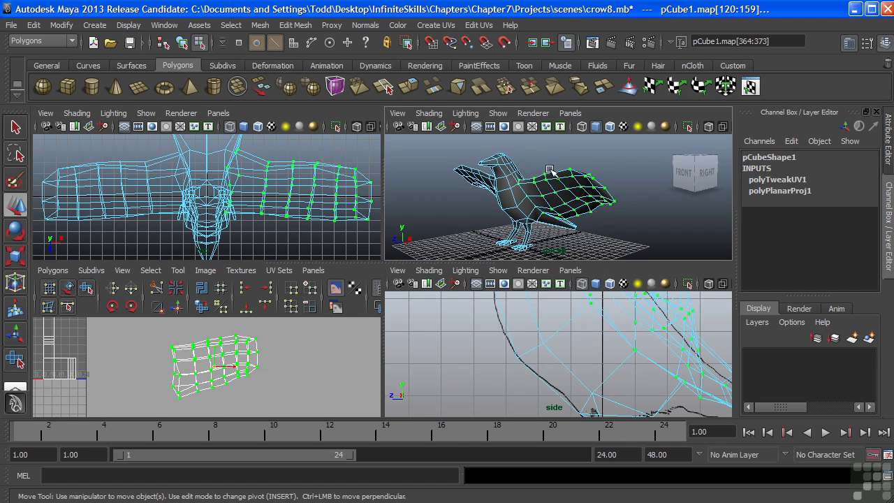
pyautogui.press('space')
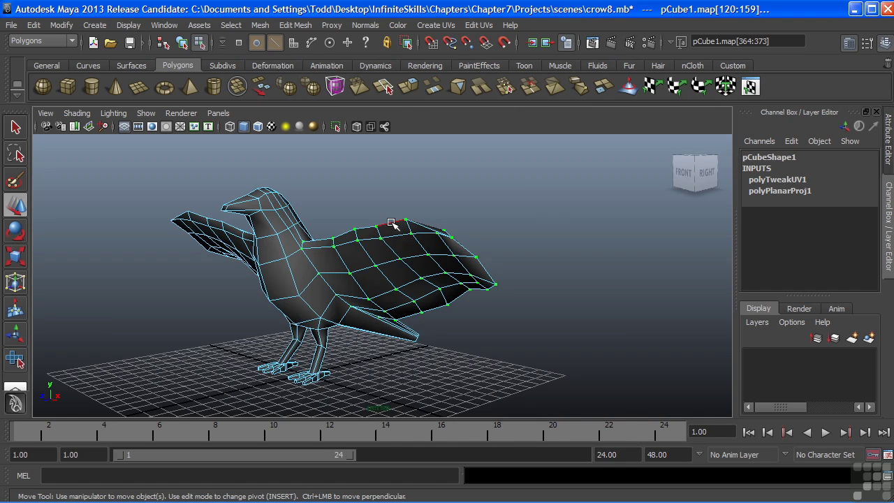
pyautogui.keyDown('alt'); pyautogui.moveTo(392, 224); pyautogui.dragTo(416, 238); pyautogui.keyUp('alt')
pyautogui.click(407, 223)
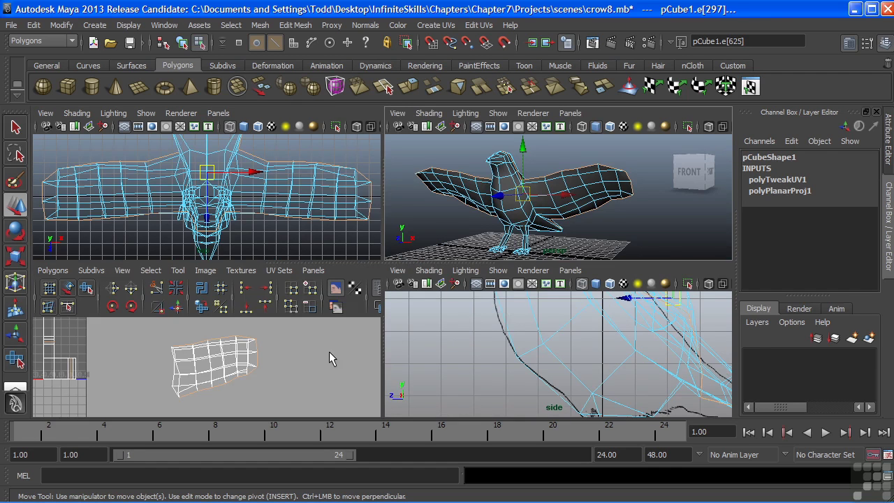
# Step: Maximize the UV Texture Editor and zoom and pan until the wing's UV shell is centered
pyautogui.press('space')
pyautogui.keyDown('alt'); pyautogui.moveTo(554, 231); pyautogui.dragTo(309, 194, button='right'); pyautogui.keyUp('alt')
pyautogui.keyDown('alt'); pyautogui.moveTo(309, 193); pyautogui.dragTo(339, 260, button='middle'); pyautogui.keyUp('alt')
pyautogui.keyDown('alt'); pyautogui.moveTo(339, 268); pyautogui.dragTo(431, 289, button='right'); pyautogui.keyUp('alt')
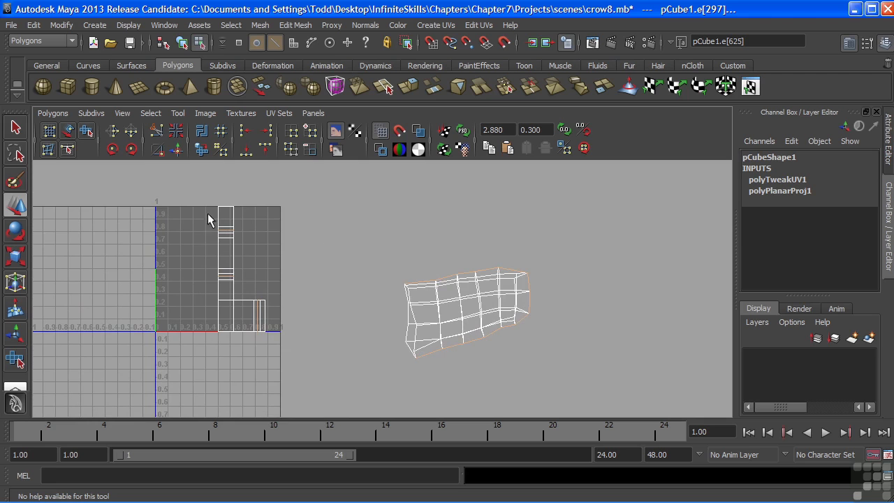
pyautogui.keyDown('alt'); pyautogui.moveTo(218, 311); pyautogui.dragTo(419, 315, button='right'); pyautogui.keyUp('alt')
pyautogui.keyDown('alt'); pyautogui.moveTo(386, 278); pyautogui.dragTo(412, 289, button='middle'); pyautogui.keyUp('alt')
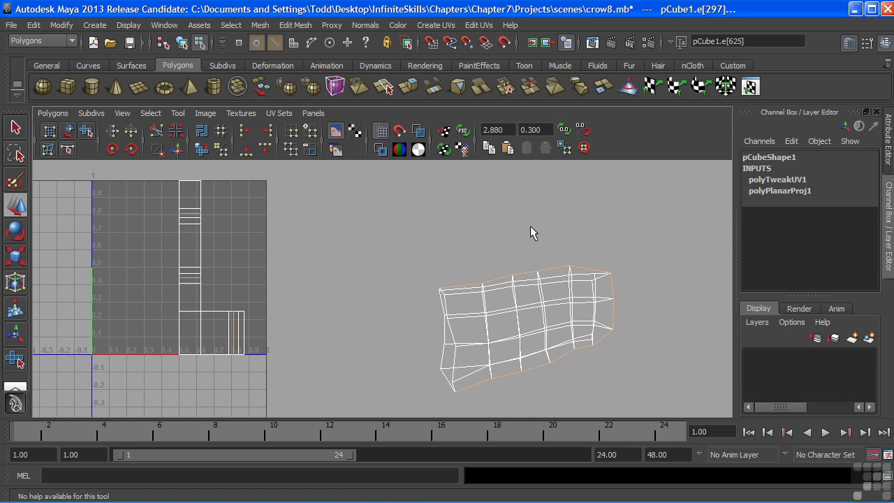
pyautogui.keyDown('alt'); pyautogui.moveTo(530, 225); pyautogui.dragTo(496, 214, button='middle'); pyautogui.keyUp('alt')
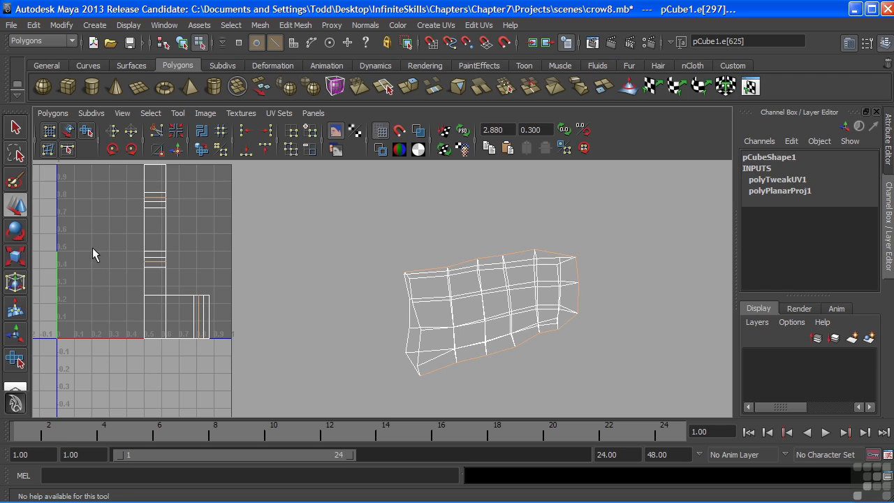
pyautogui.keyDown('alt'); pyautogui.moveTo(354, 267); pyautogui.dragTo(344, 260, button='middle'); pyautogui.keyUp('alt')
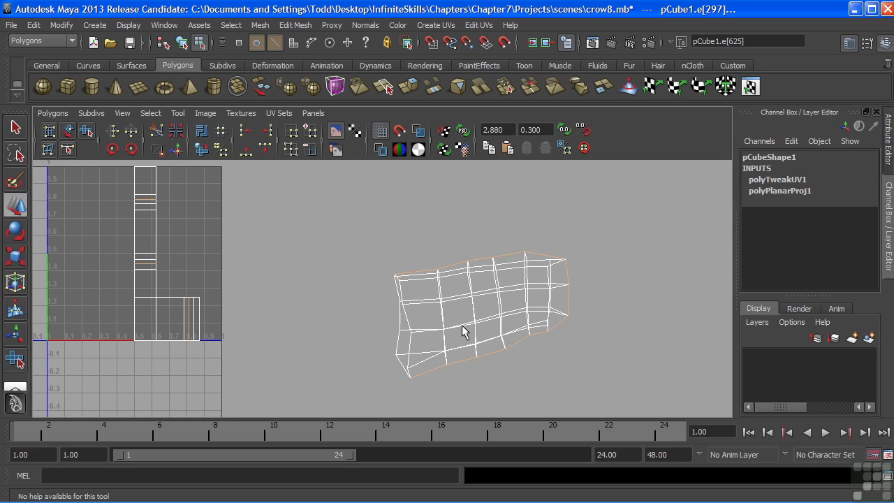
pyautogui.keyDown('alt'); pyautogui.moveTo(461, 313); pyautogui.dragTo(452, 304, button='middle'); pyautogui.keyUp('alt')
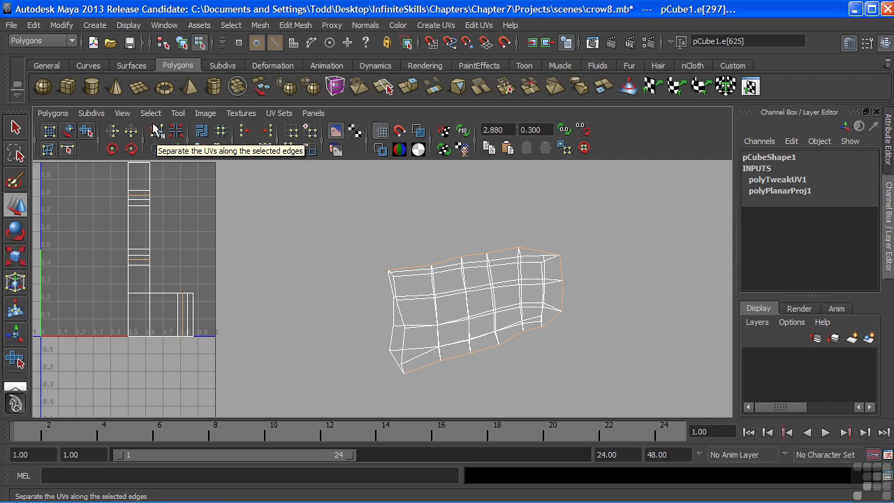
# Step: Cut the wing's UVs along the selected outline edges using Polygons > Cut UV Edges
pyautogui.click(53, 114)
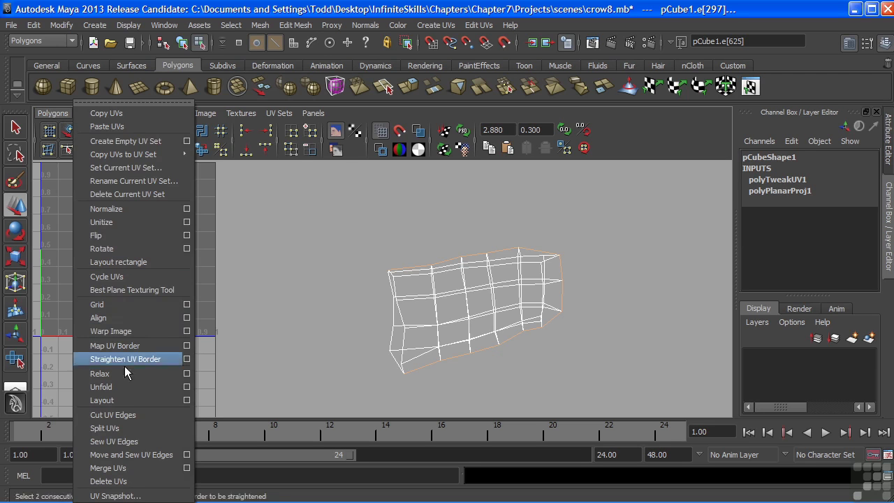
pyautogui.click(118, 417)
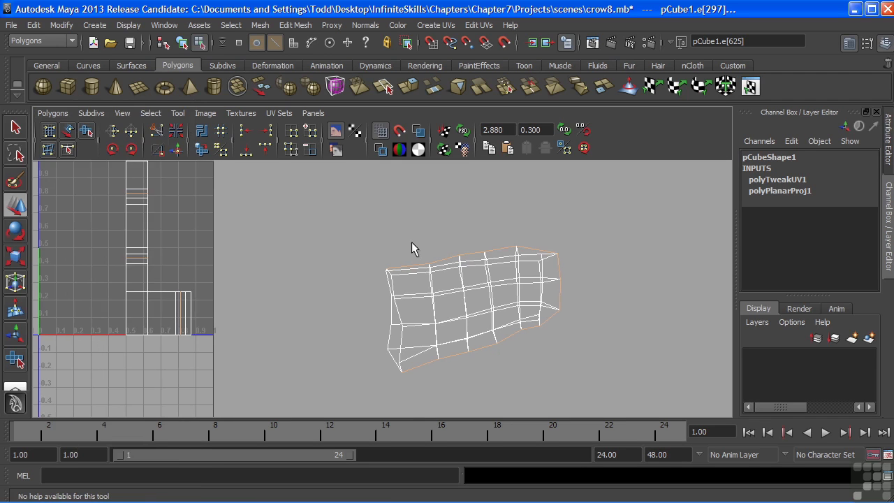
pyautogui.click(160, 134)
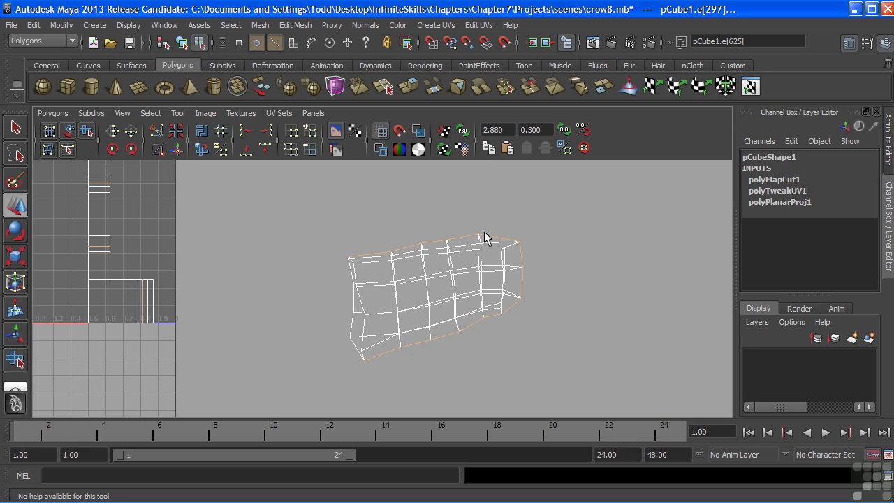
pyautogui.click(468, 259)
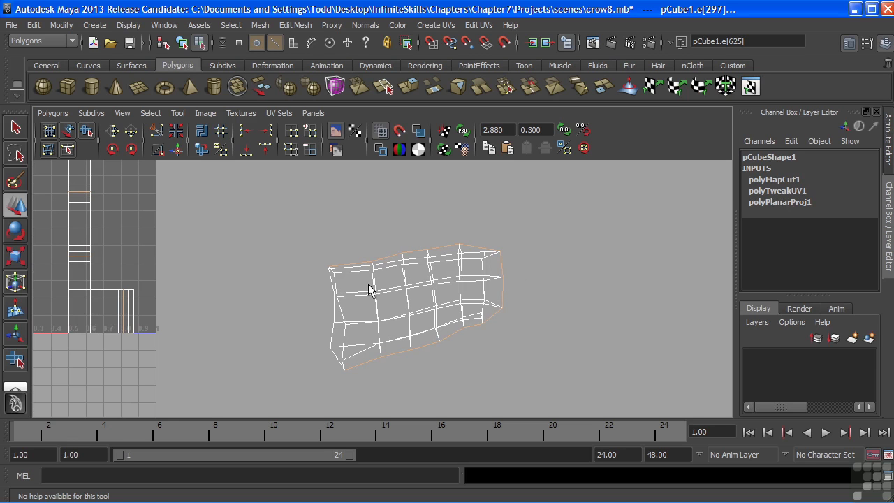
pyautogui.rightClick(481, 280)
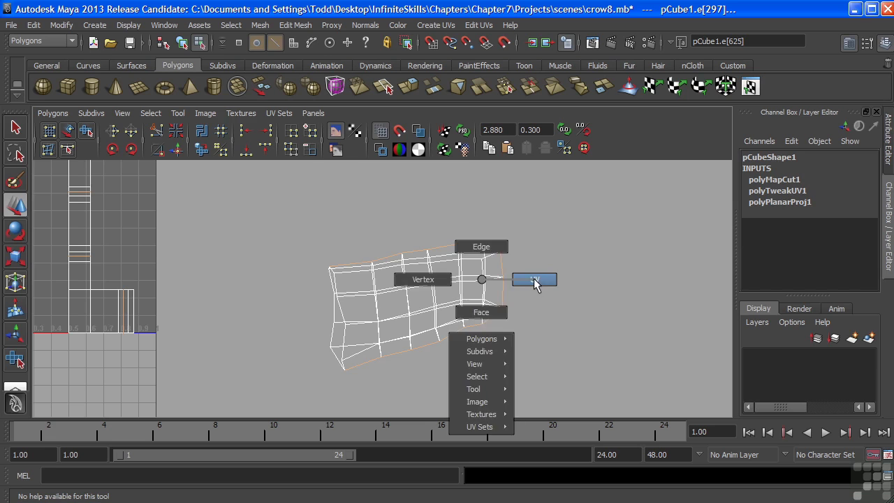
# Step: Switch to UV selection and expand a single picked UV to its whole wing shell
pyautogui.click(535, 280)
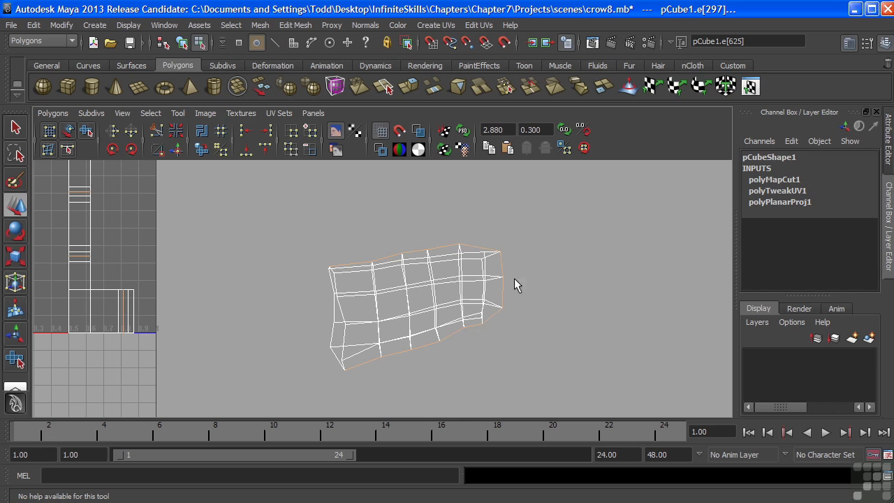
pyautogui.click(461, 282)
pyautogui.press('w')
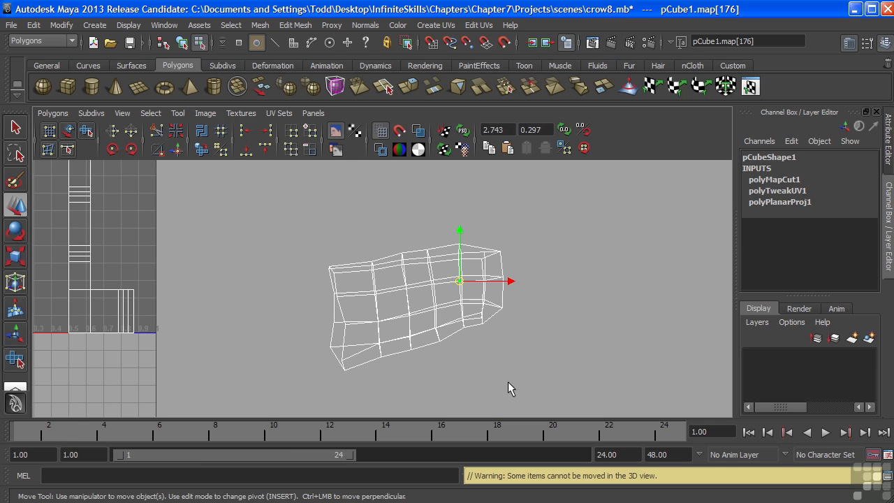
pyautogui.click(158, 116)
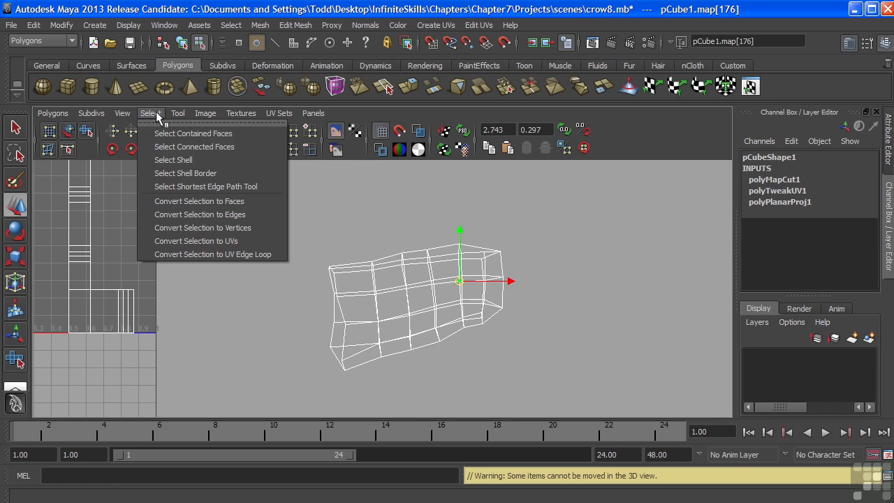
pyautogui.click(171, 160)
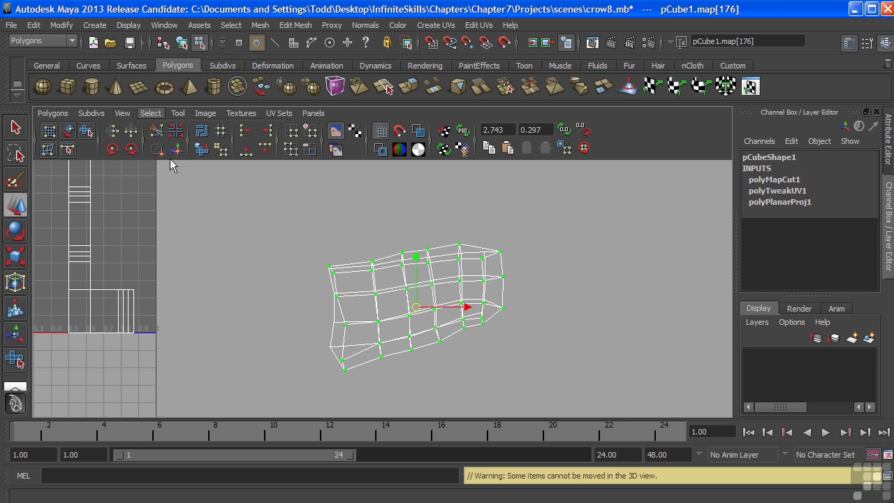
# Step: Drag the selected shell beside the other, then return to the four-pane layout
pyautogui.moveTo(416, 307); pyautogui.dragTo(657, 303)
pyautogui.keyDown('alt'); pyautogui.moveTo(576, 318); pyautogui.dragTo(386, 297, button='middle'); pyautogui.keyUp('alt')
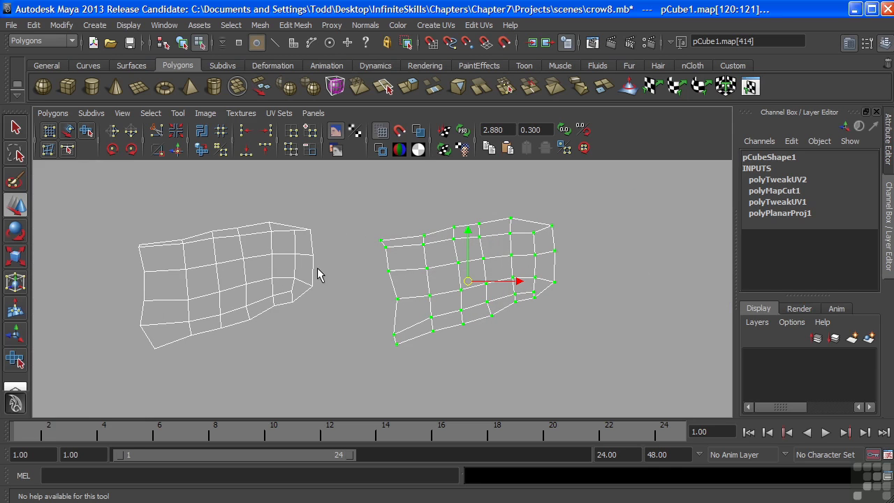
pyautogui.keyDown('alt'); pyautogui.moveTo(351, 273); pyautogui.dragTo(375, 277, button='middle'); pyautogui.keyUp('alt')
pyautogui.keyDown('alt'); pyautogui.moveTo(455, 266); pyautogui.dragTo(475, 268, button='middle'); pyautogui.keyUp('alt')
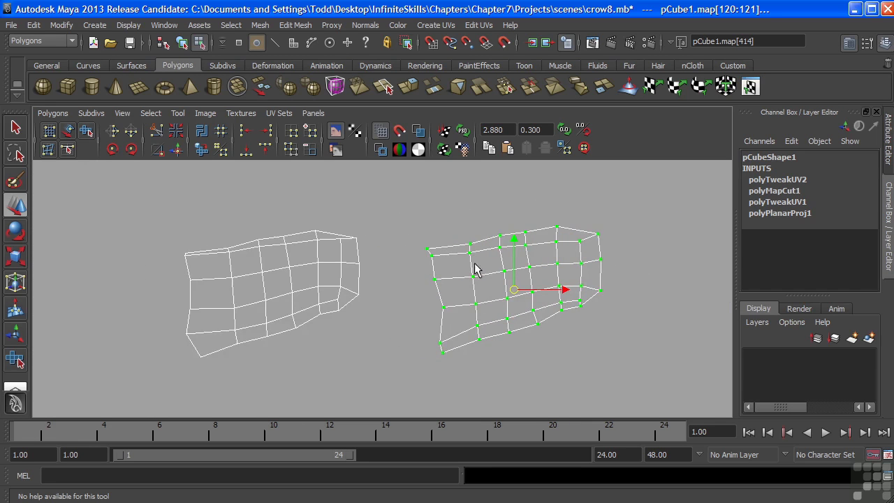
pyautogui.press('space')
pyautogui.keyDown('alt'); pyautogui.moveTo(606, 191); pyautogui.dragTo(516, 204); pyautogui.keyUp('alt')
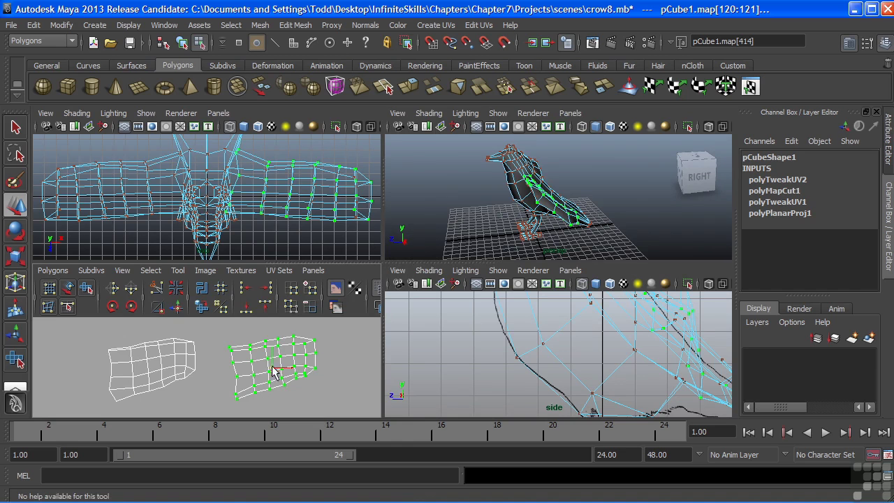
# Step: Orbit the crow, maximize the UV editor, and test-move left-shell UVs before undoing
pyautogui.keyDown('alt'); pyautogui.moveTo(556, 234); pyautogui.dragTo(543, 179); pyautogui.keyUp('alt')
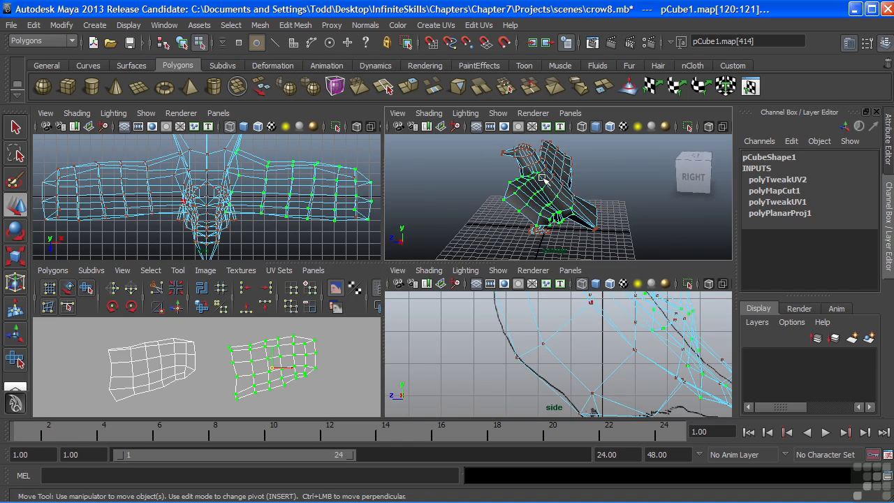
pyautogui.keyDown('alt'); pyautogui.moveTo(472, 216); pyautogui.dragTo(495, 209); pyautogui.keyUp('alt')
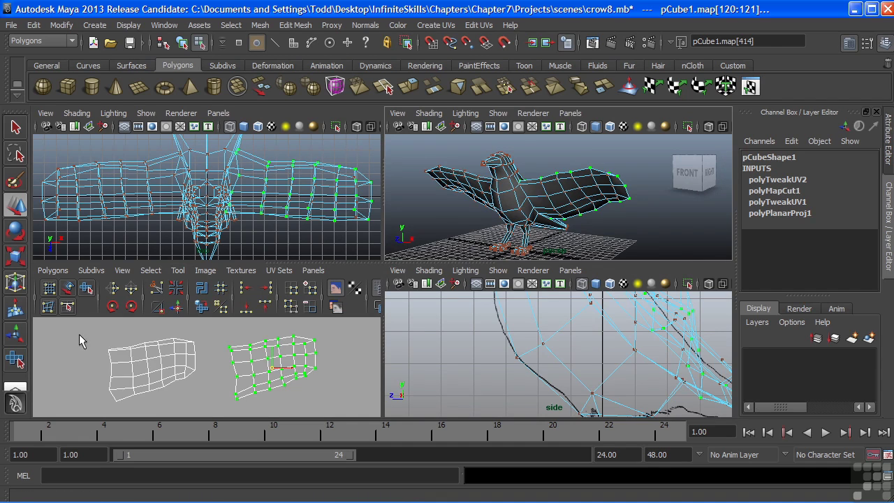
pyautogui.moveTo(79, 334); pyautogui.dragTo(201, 408)
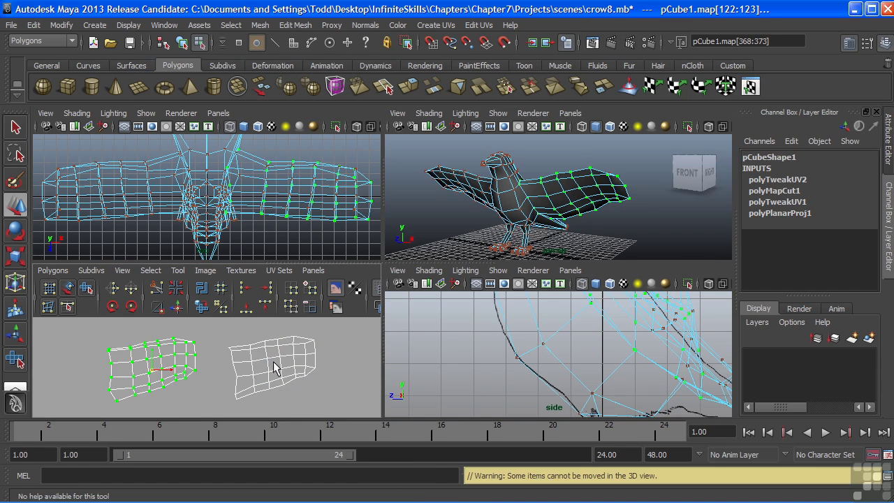
pyautogui.moveTo(202, 393); pyautogui.dragTo(206, 386, button='middle')
pyautogui.click(190, 348)
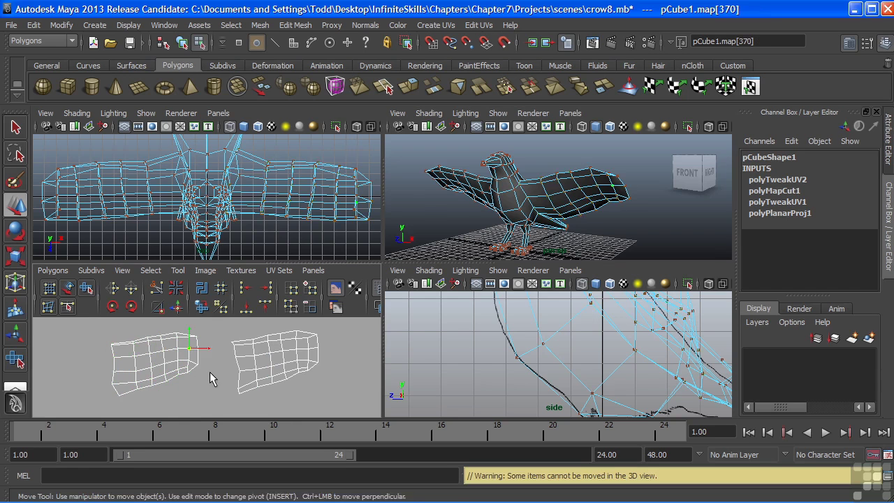
pyautogui.press('space')
pyautogui.moveTo(347, 256); pyautogui.dragTo(399, 229)
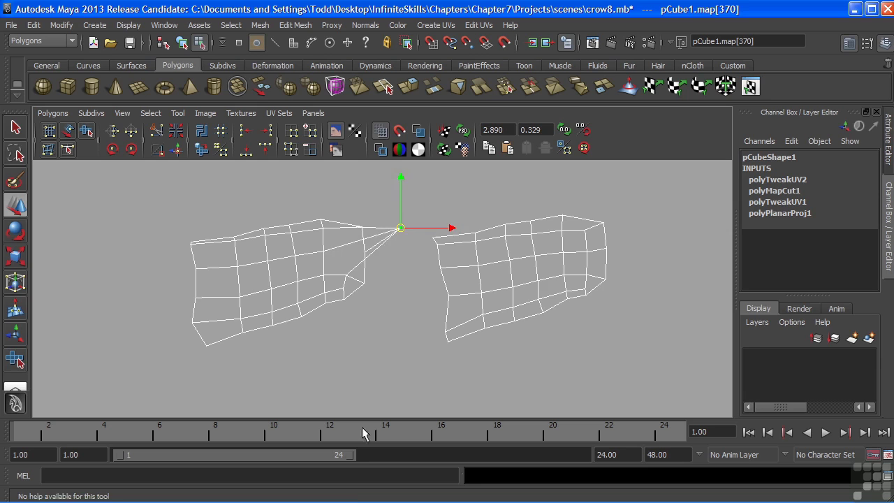
pyautogui.hotkey('ctrl', 'z')
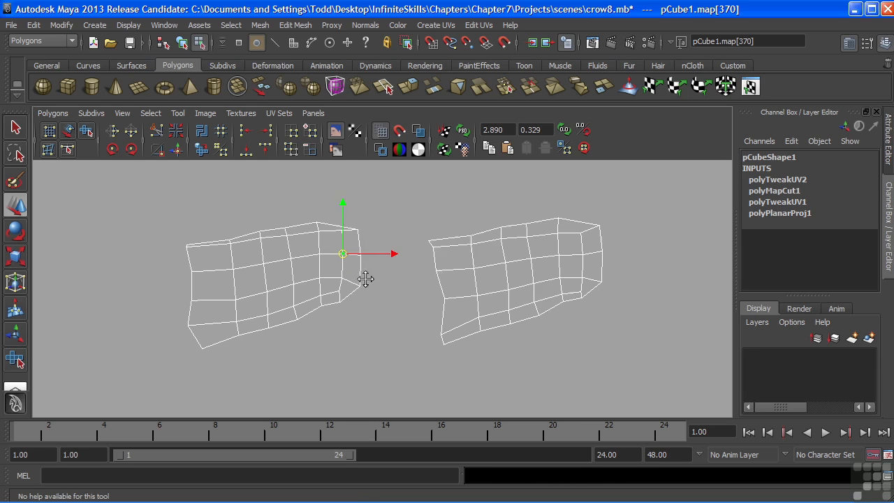
# Step: Frame both shells and marquee-select all UVs of the right wing shell
pyautogui.keyDown('alt'); pyautogui.moveTo(365, 275); pyautogui.dragTo(343, 273, button='middle'); pyautogui.keyUp('alt')
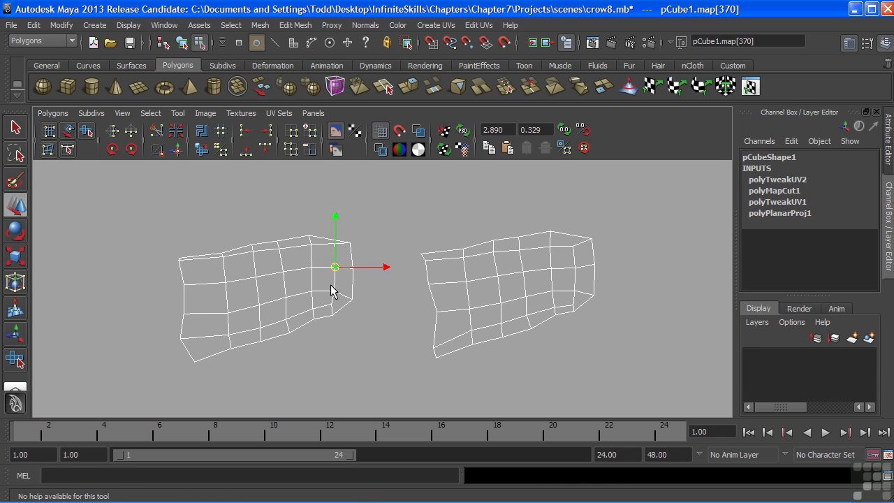
pyautogui.keyDown('alt'); pyautogui.moveTo(451, 351); pyautogui.dragTo(361, 322, button='right'); pyautogui.keyUp('alt')
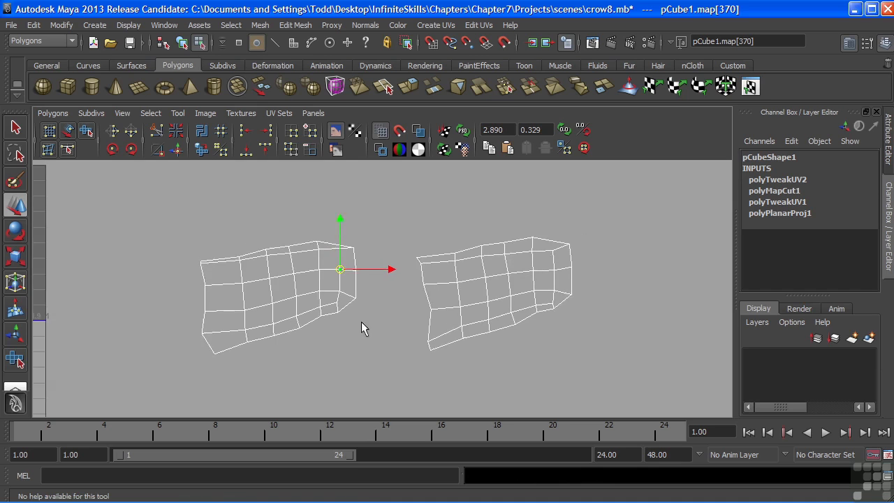
pyautogui.keyDown('alt'); pyautogui.moveTo(361, 321); pyautogui.dragTo(354, 288, button='middle'); pyautogui.keyUp('alt')
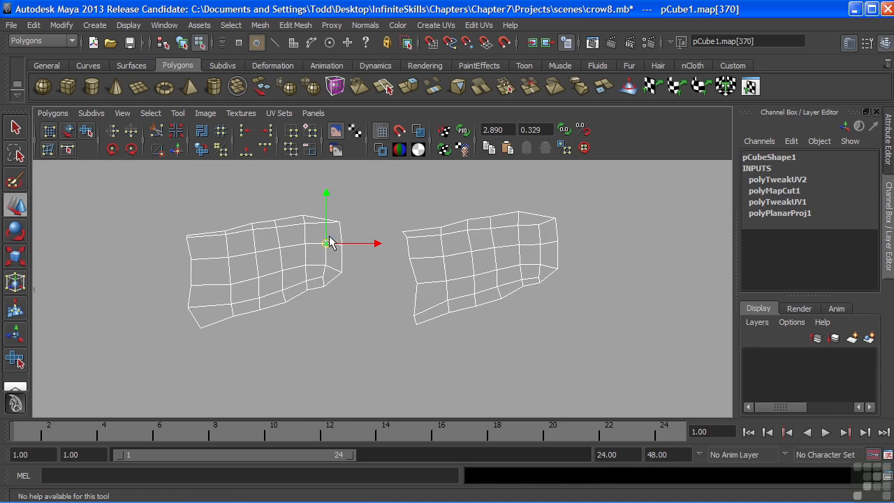
pyautogui.keyDown('alt'); pyautogui.moveTo(421, 293); pyautogui.dragTo(372, 299, button='middle'); pyautogui.keyUp('alt')
pyautogui.moveTo(343, 183); pyautogui.dragTo(529, 354)
pyautogui.keyDown('alt'); pyautogui.moveTo(365, 280); pyautogui.dragTo(388, 280, button='middle'); pyautogui.keyUp('alt')
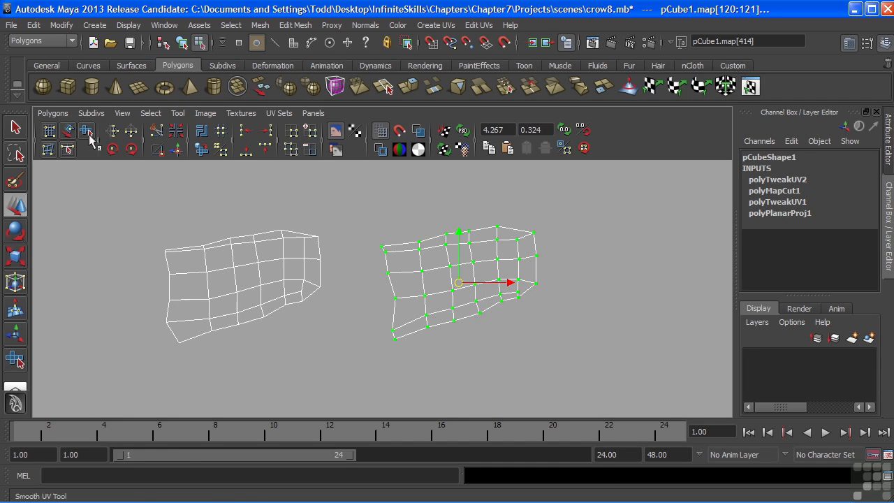
pyautogui.click(54, 114)
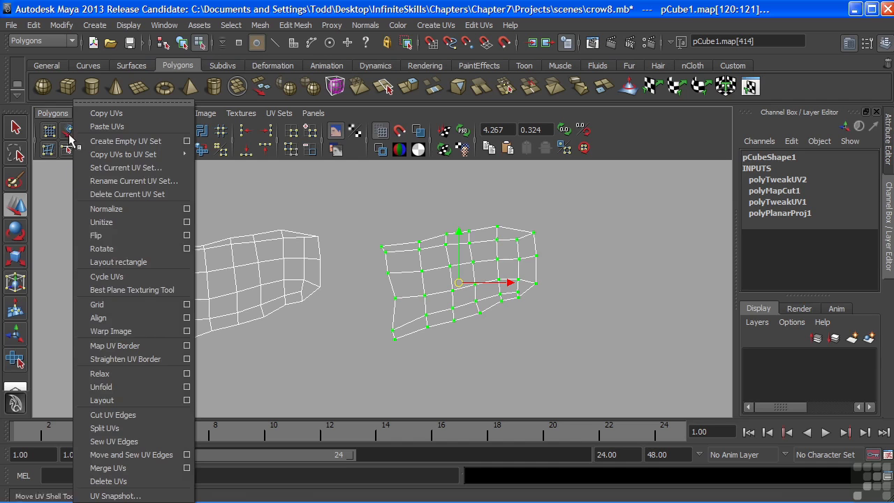
# Step: Open the Polygons > Unfold options for the right shell and move the window aside
pyautogui.click(186, 387)
pyautogui.keyDown('alt'); pyautogui.moveTo(405, 193); pyautogui.dragTo(302, 189, button='middle'); pyautogui.keyUp('alt')
pyautogui.moveTo(597, 27); pyautogui.dragTo(568, 17)
pyautogui.keyDown('alt'); pyautogui.moveTo(433, 175); pyautogui.dragTo(319, 232, button='right'); pyautogui.keyUp('alt')
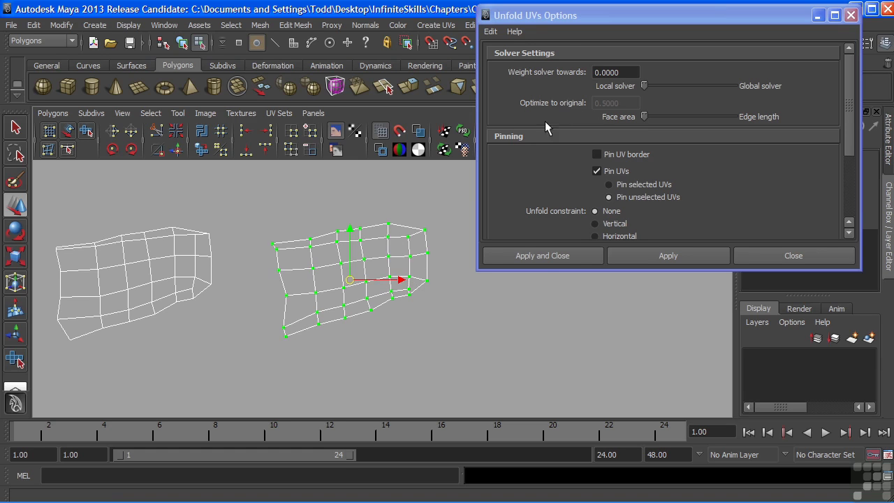
# Step: Reset the Unfold UVs Options to defaults, enlarge the window, and apply to the right shell
pyautogui.click(491, 32)
pyautogui.click(507, 55)
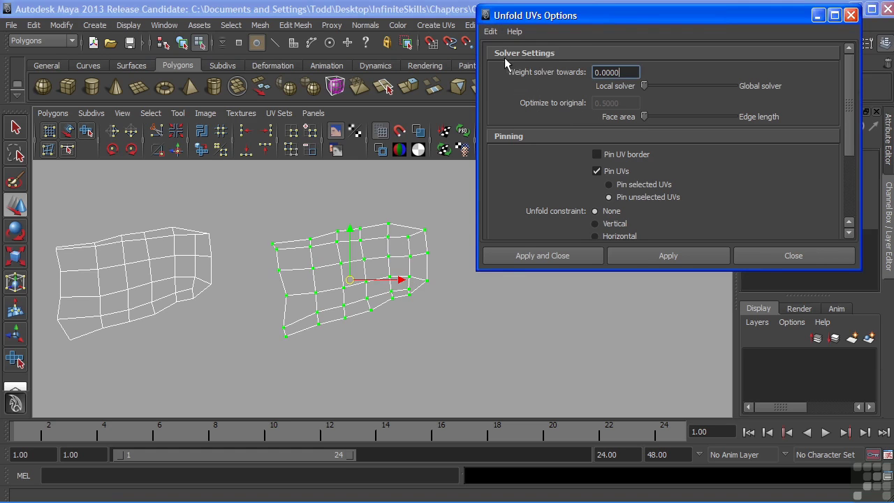
pyautogui.moveTo(593, 271); pyautogui.dragTo(598, 399)
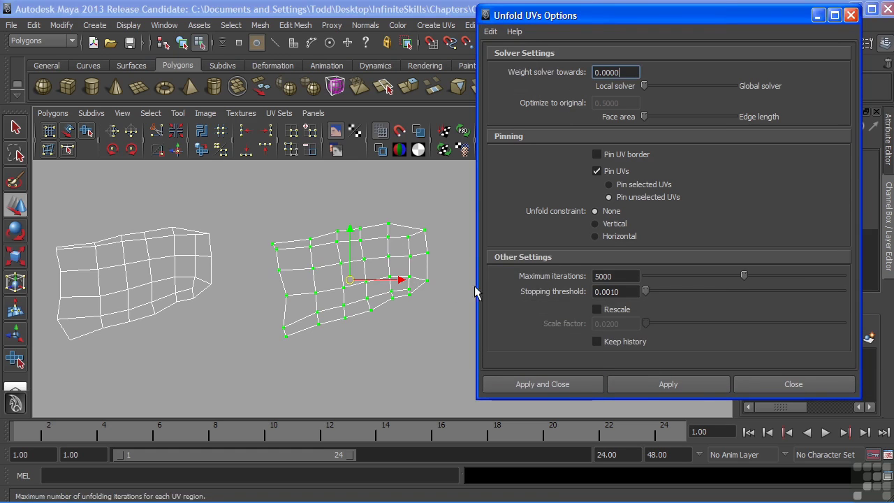
pyautogui.keyDown('alt'); pyautogui.moveTo(319, 273); pyautogui.dragTo(314, 272, button='middle'); pyautogui.keyUp('alt')
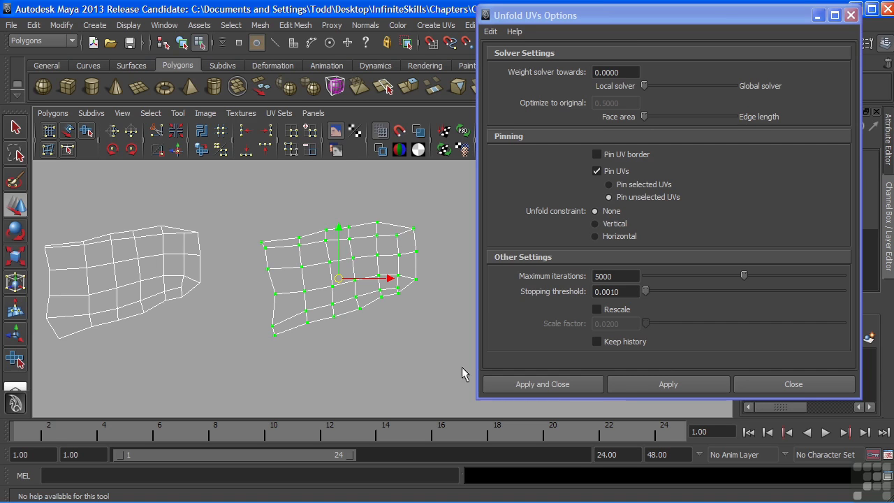
pyautogui.click(542, 385)
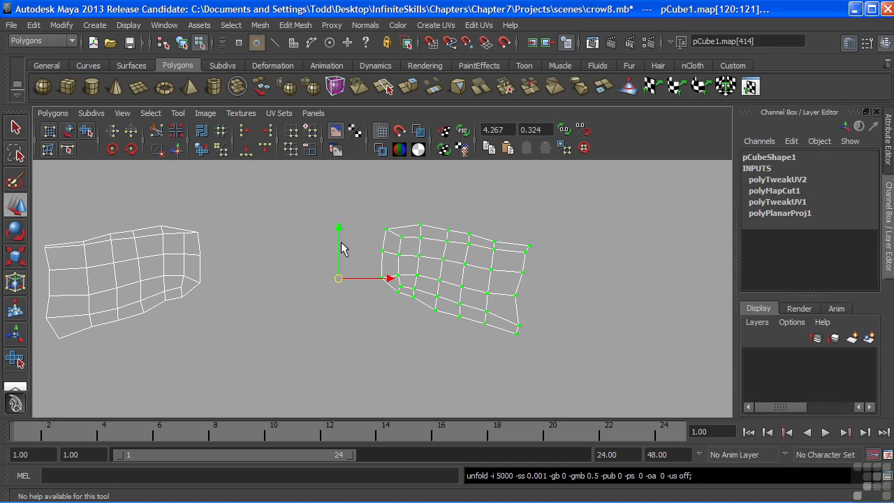
# Step: Activate the Smooth UV Tool and frame the right wing shell in the UV view
pyautogui.keyDown('alt'); pyautogui.moveTo(451, 271); pyautogui.dragTo(349, 253, button='middle'); pyautogui.keyUp('alt')
pyautogui.keyDown('alt'); pyautogui.moveTo(449, 269); pyautogui.dragTo(375, 235, button='middle'); pyautogui.keyUp('alt')
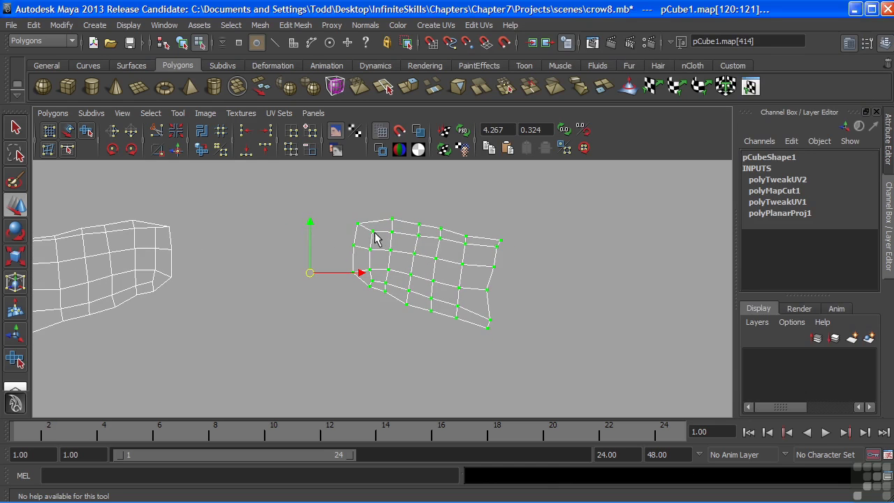
pyautogui.keyDown('alt'); pyautogui.moveTo(433, 270); pyautogui.dragTo(423, 248, button='middle'); pyautogui.keyUp('alt')
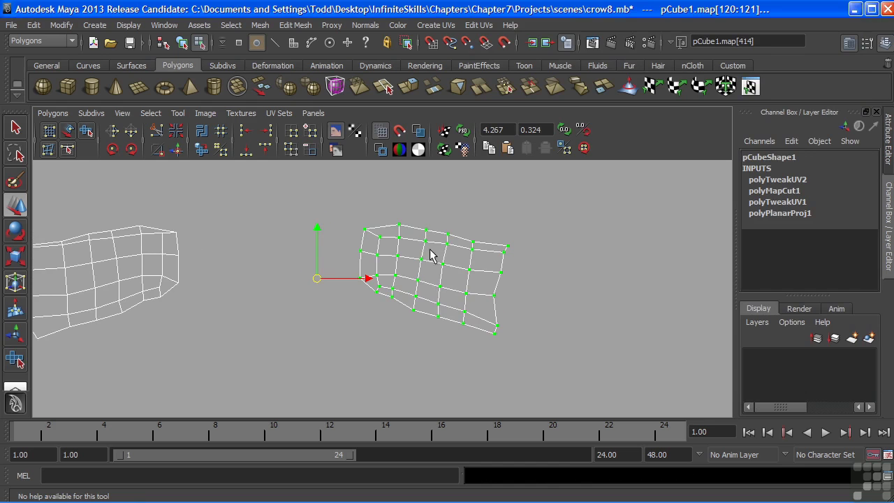
pyautogui.keyDown('alt'); pyautogui.moveTo(169, 199); pyautogui.dragTo(234, 201, button='middle'); pyautogui.keyUp('alt')
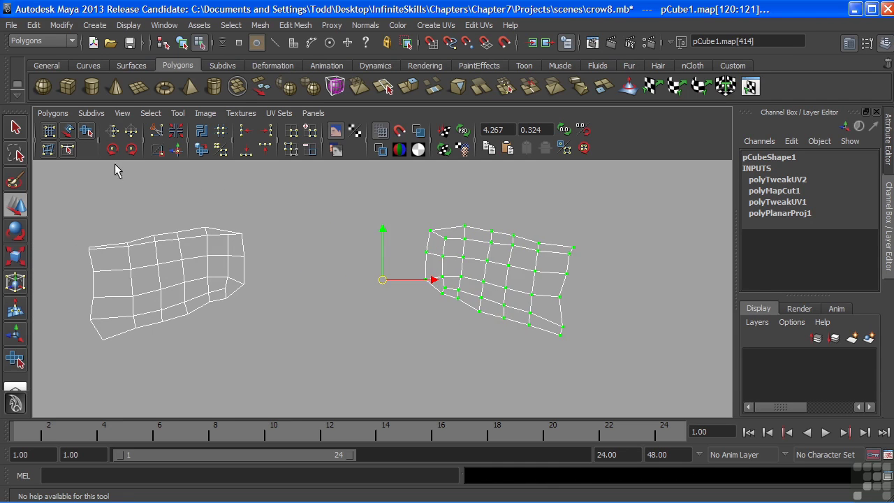
pyautogui.click(87, 132)
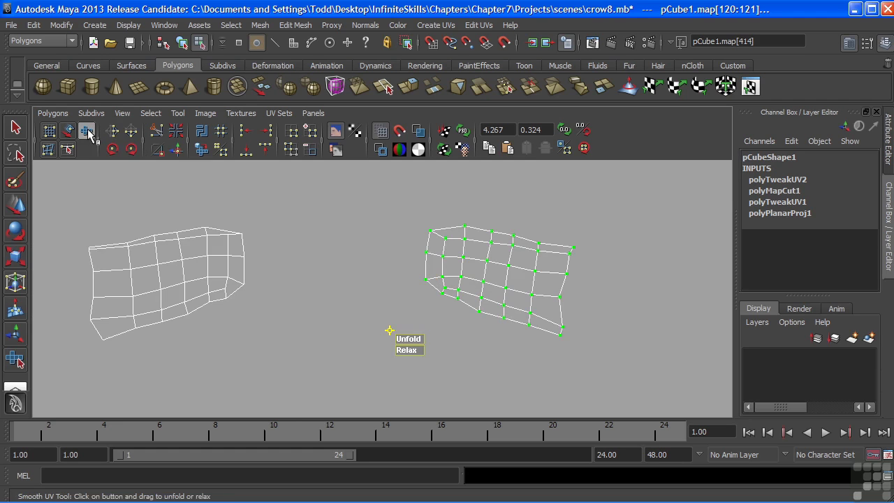
pyautogui.keyDown('alt'); pyautogui.moveTo(427, 286); pyautogui.dragTo(393, 255, button='middle'); pyautogui.keyUp('alt')
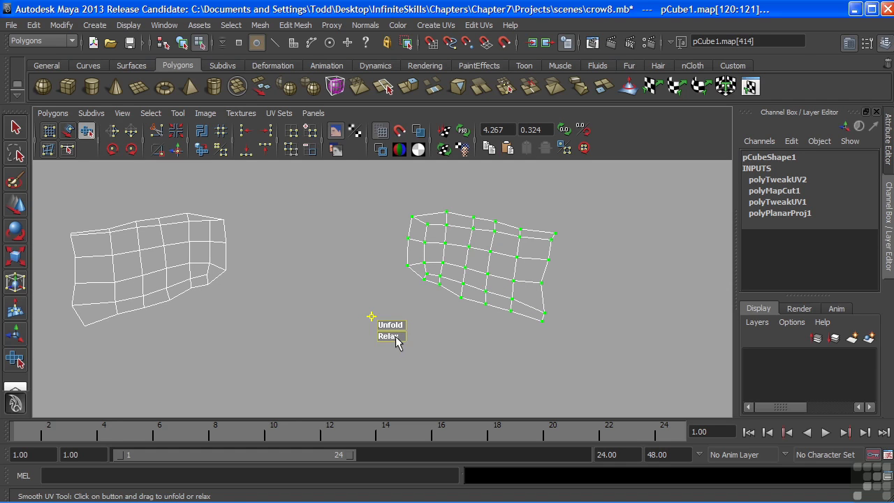
pyautogui.keyDown('alt'); pyautogui.moveTo(417, 327); pyautogui.dragTo(405, 327, button='middle'); pyautogui.keyUp('alt')
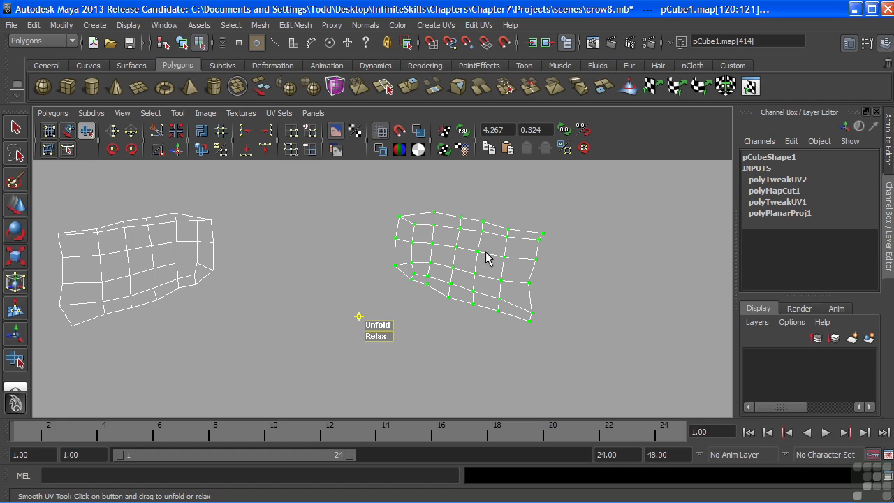
pyautogui.keyDown('alt'); pyautogui.moveTo(482, 263); pyautogui.dragTo(385, 275, button='middle'); pyautogui.keyUp('alt')
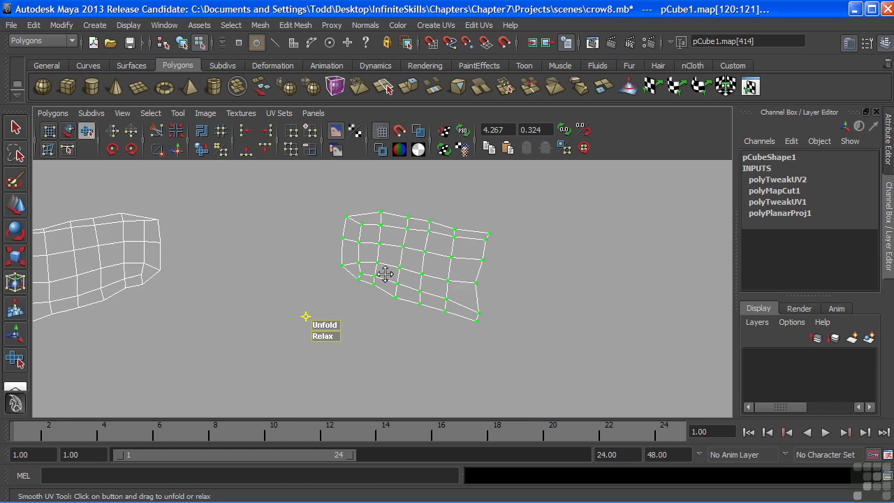
pyautogui.keyDown('alt'); pyautogui.moveTo(386, 275); pyautogui.dragTo(465, 276, button='right'); pyautogui.keyUp('alt')
pyautogui.keyDown('alt'); pyautogui.moveTo(465, 276); pyautogui.dragTo(454, 287, button='middle'); pyautogui.keyUp('alt')
pyautogui.keyDown('alt'); pyautogui.moveTo(419, 295); pyautogui.dragTo(402, 282, button='right'); pyautogui.keyUp('alt')
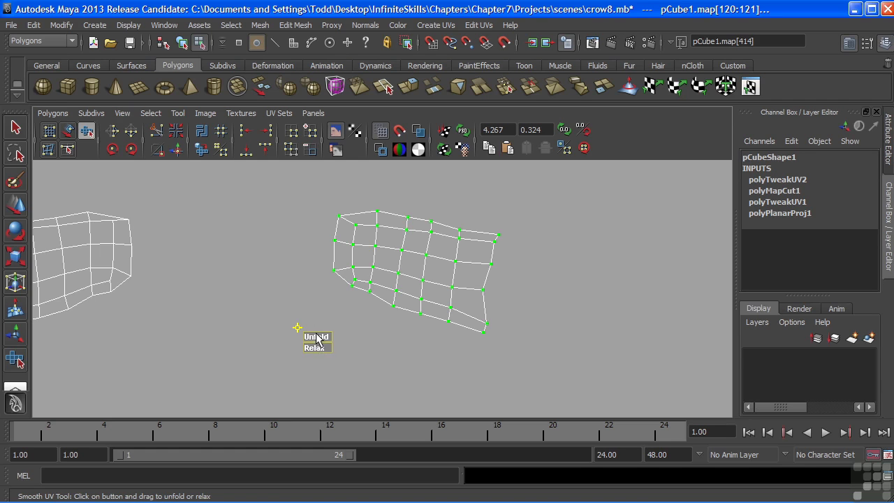
# Step: Drag the Smooth UV Unfold handle back and forth to relax the right shell
pyautogui.moveTo(315, 336); pyautogui.dragTo(343, 333)
pyautogui.moveTo(400, 333); pyautogui.dragTo(332, 332)
pyautogui.moveTo(403, 330); pyautogui.dragTo(473, 330)
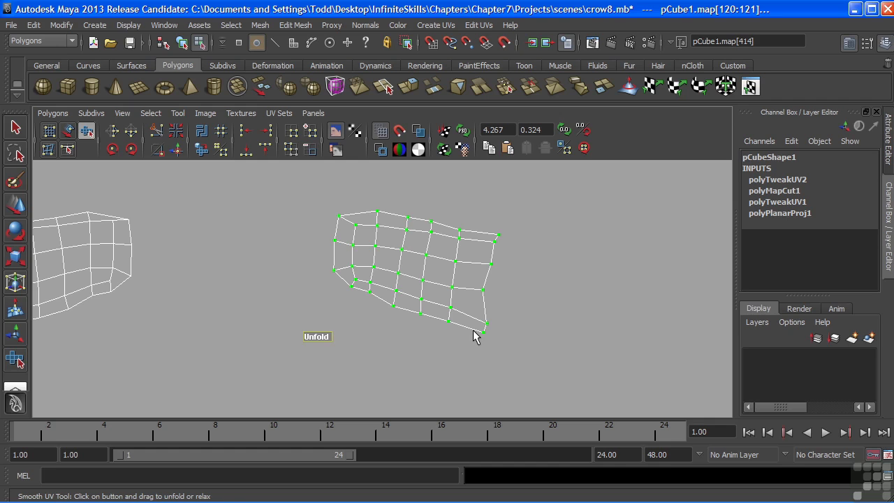
pyautogui.moveTo(473, 330)
pyautogui.mouseDown()
pyautogui.moveTo(267, 329)
pyautogui.moveTo(458, 336)
pyautogui.mouseUp()
pyautogui.keyDown('alt'); pyautogui.moveTo(310, 289); pyautogui.dragTo(449, 243, button='middle'); pyautogui.keyUp('alt')
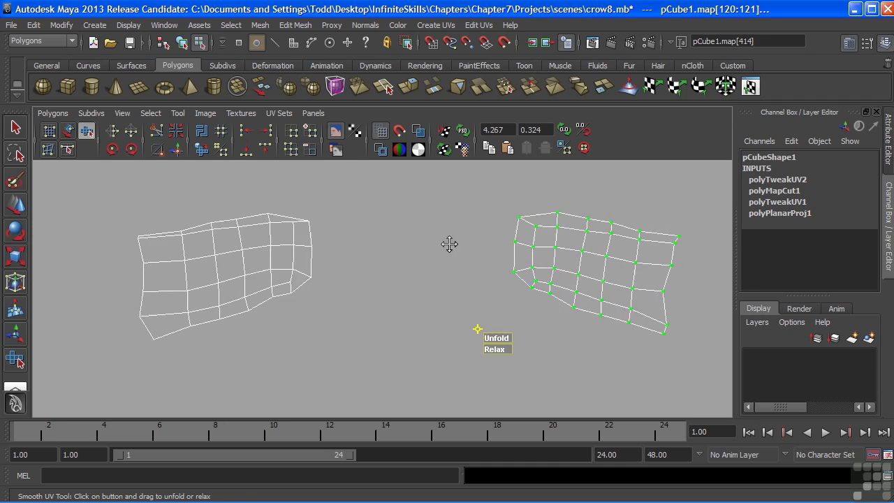
# Step: Marquee-select the left wing shell and apply Polygons > Unfold to it
pyautogui.moveTo(99, 184); pyautogui.dragTo(344, 359)
pyautogui.keyDown('alt'); pyautogui.moveTo(296, 303); pyautogui.dragTo(429, 296, button='middle'); pyautogui.keyUp('alt')
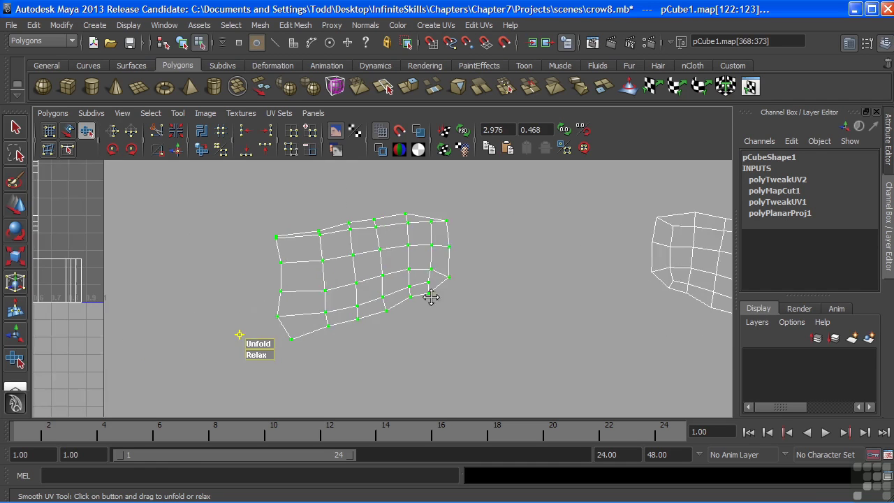
pyautogui.click(52, 113)
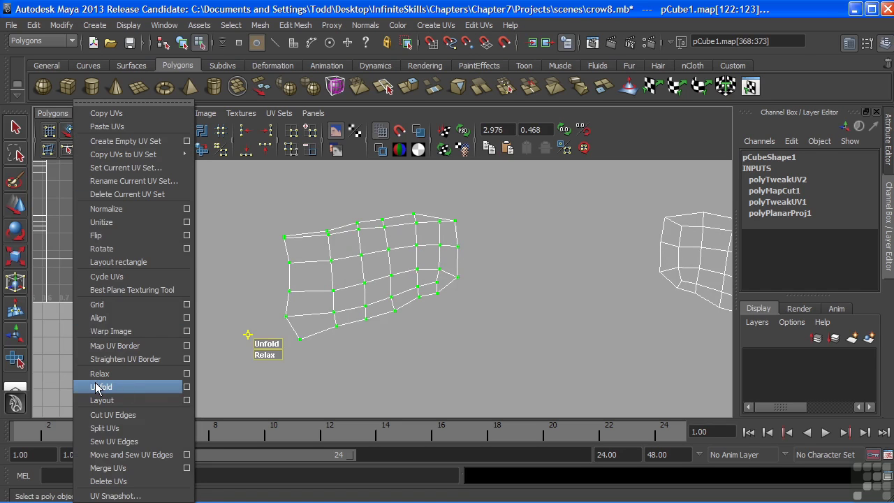
pyautogui.click(189, 391)
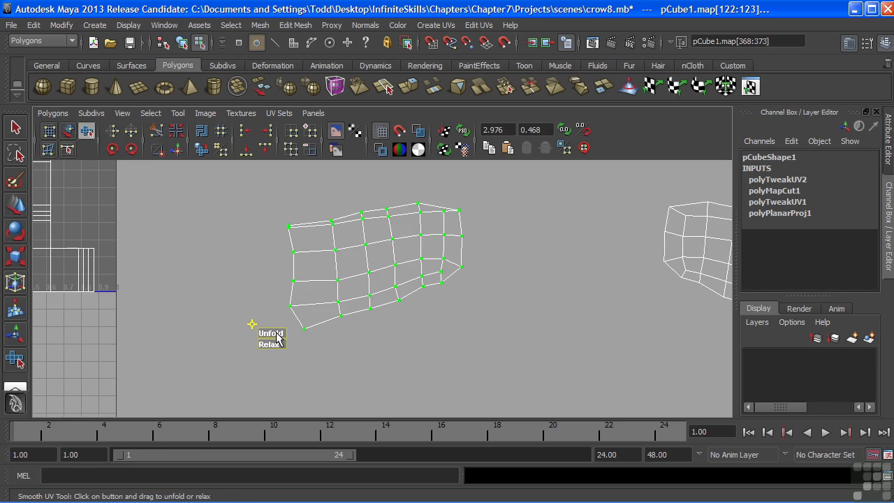
# Step: Drag the Smooth UV Unfold handle on the left shell, then deselect and zoom out
pyautogui.moveTo(276, 333); pyautogui.dragTo(273, 332)
pyautogui.moveTo(274, 332); pyautogui.dragTo(372, 335)
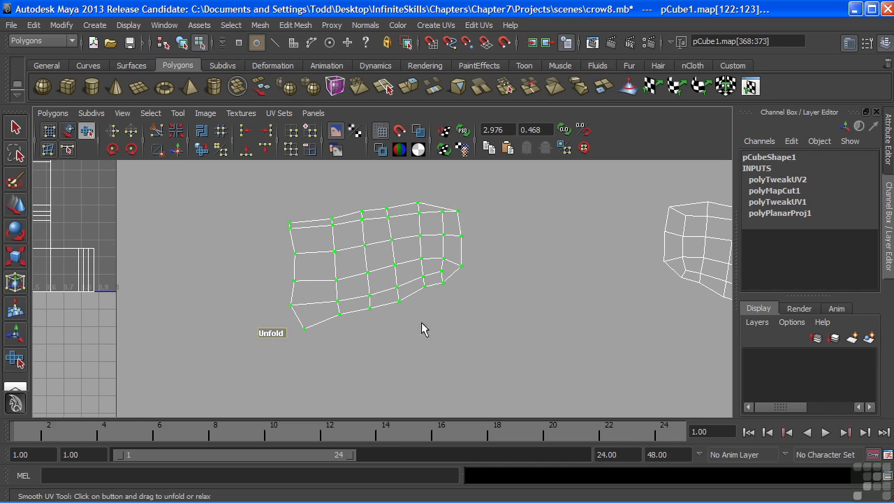
pyautogui.moveTo(421, 324); pyautogui.dragTo(391, 326)
pyautogui.moveTo(484, 326); pyautogui.dragTo(486, 325)
pyautogui.keyDown('alt'); pyautogui.moveTo(408, 253); pyautogui.dragTo(349, 254, button='middle'); pyautogui.keyUp('alt')
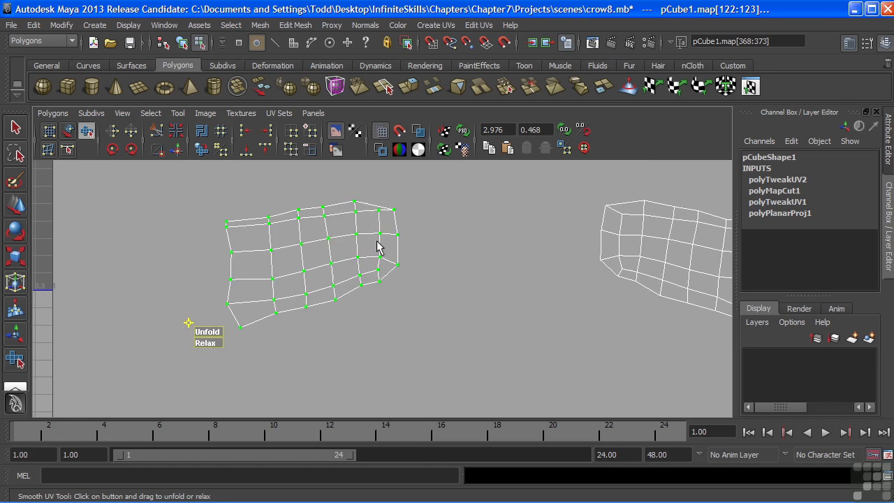
pyautogui.click(493, 298)
pyautogui.keyDown('alt'); pyautogui.moveTo(529, 279); pyautogui.dragTo(249, 239, button='right'); pyautogui.keyUp('alt')
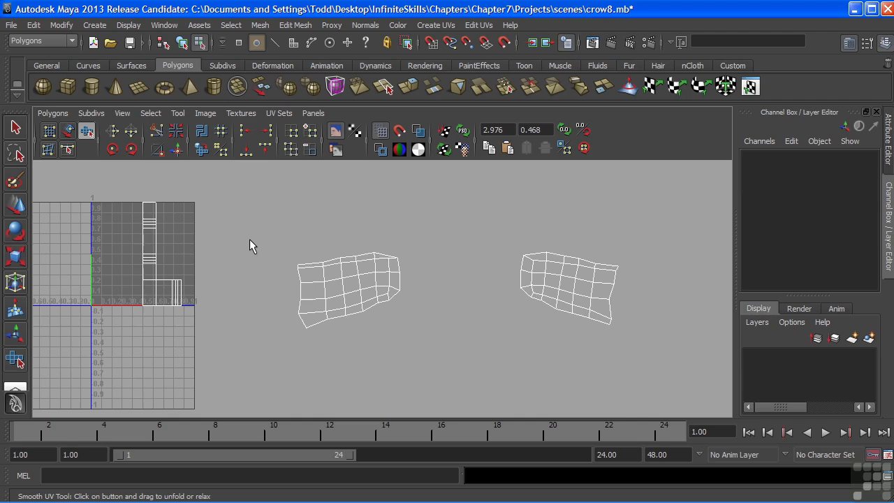